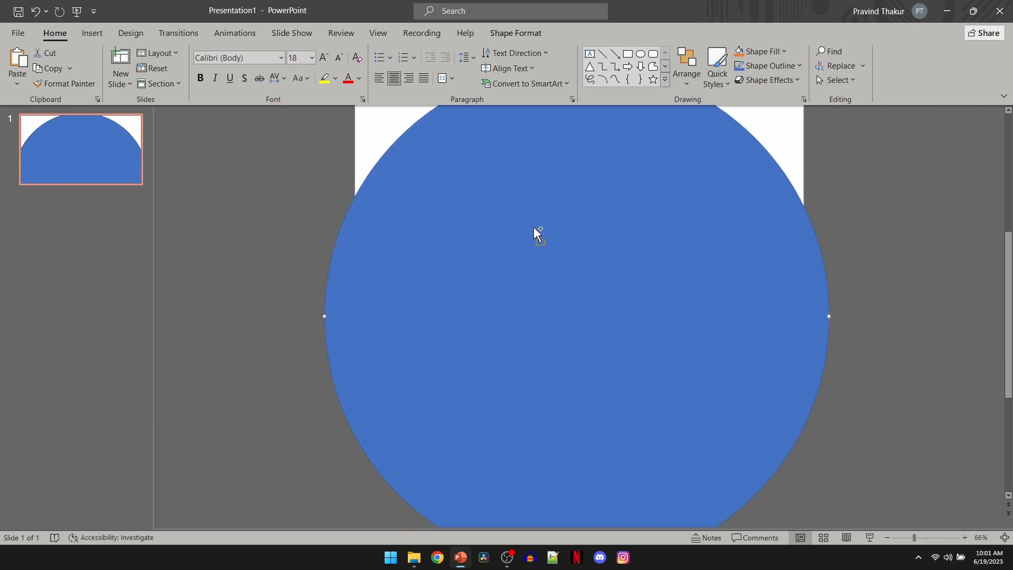
- Centre the blue circle on the slide and remove its outline
left_click_drag(564, 360, 565, 309)
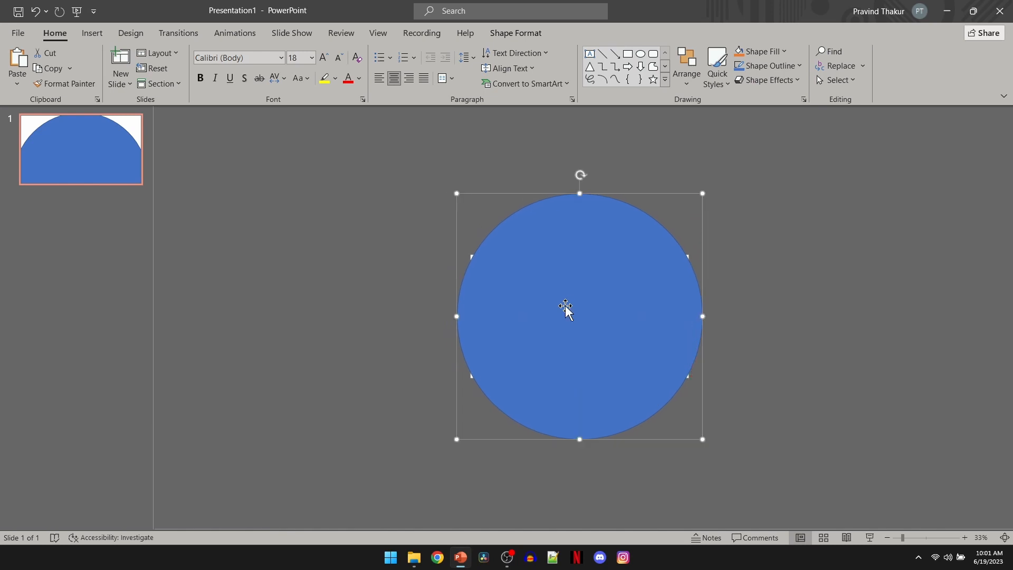
left_click(517, 32)
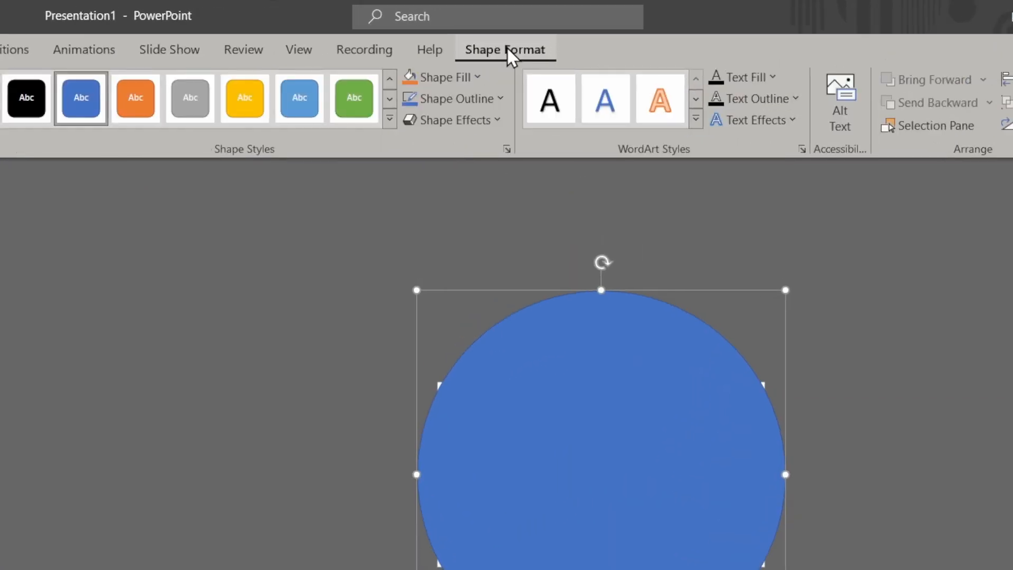
left_click(473, 100)
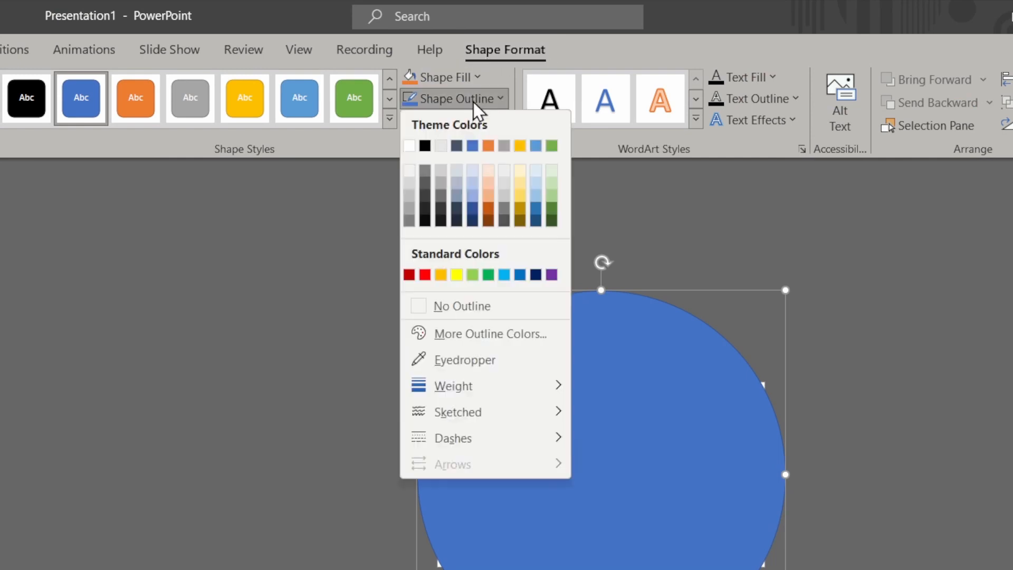
left_click(446, 306)
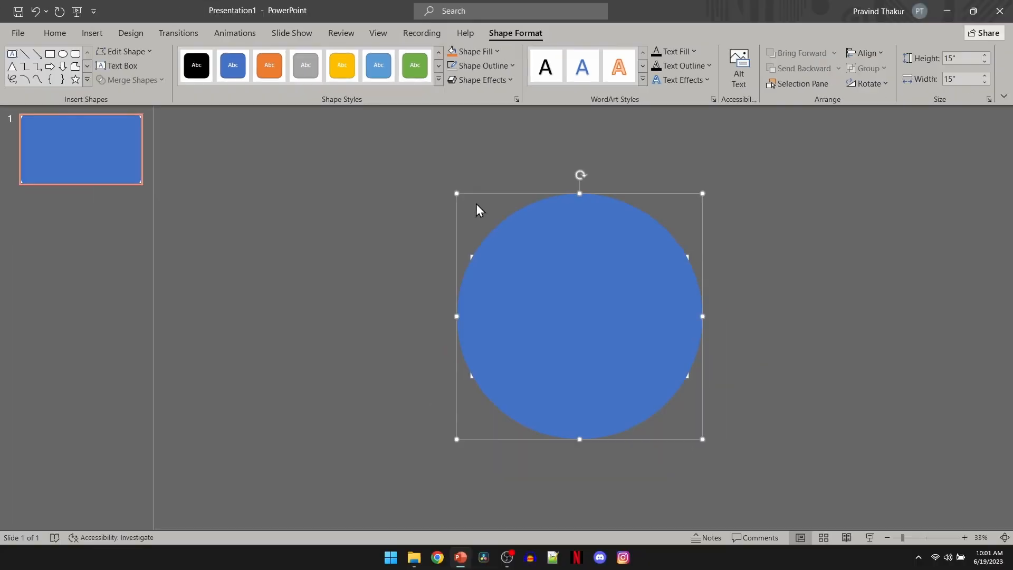
- Duplicate the blue circle, offset the copy sideways and fill it with the standard yellow
right_click(577, 274)
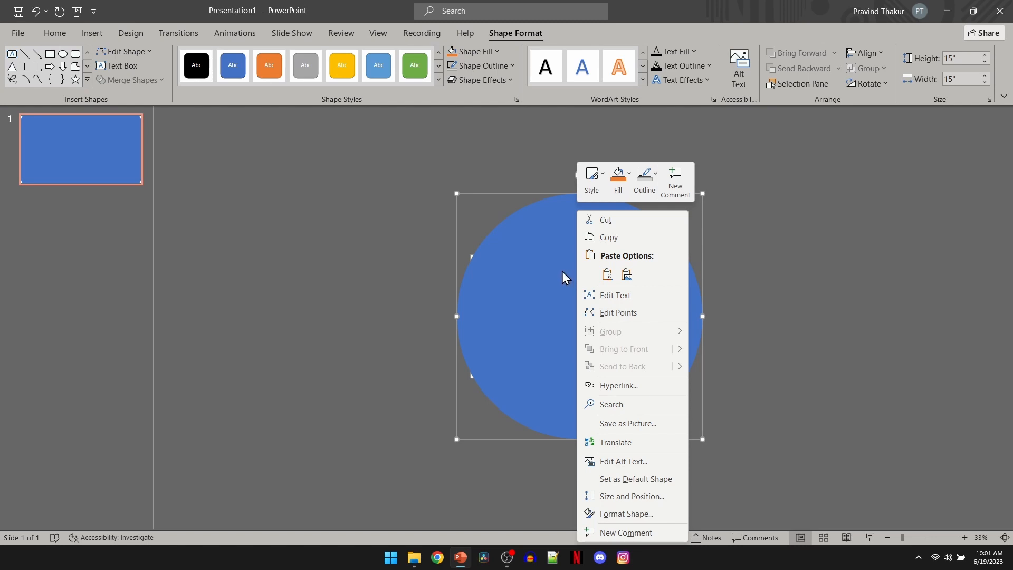
left_click(562, 271)
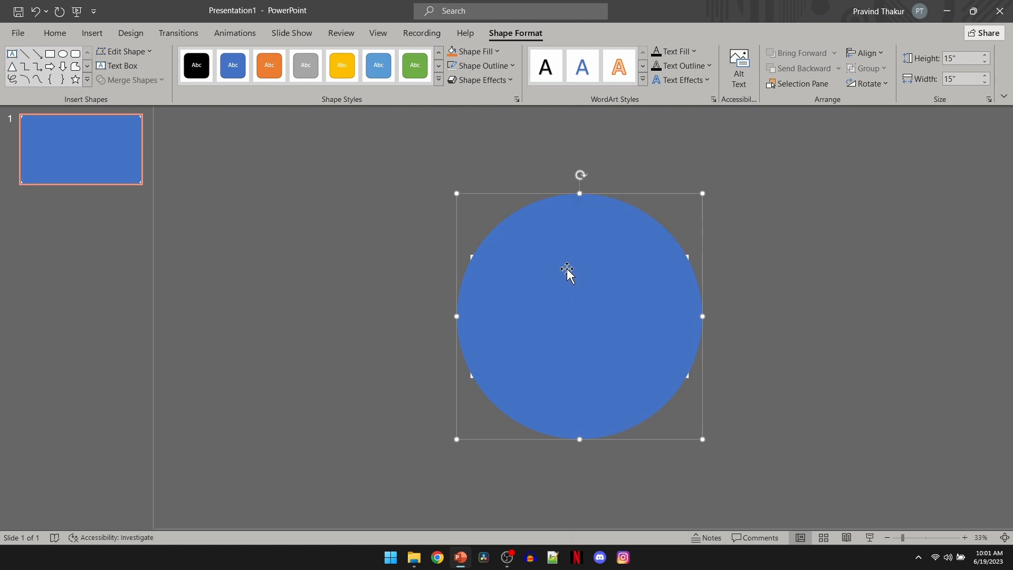
key("ctrl+d")
left_click_drag(566, 269, 678, 265)
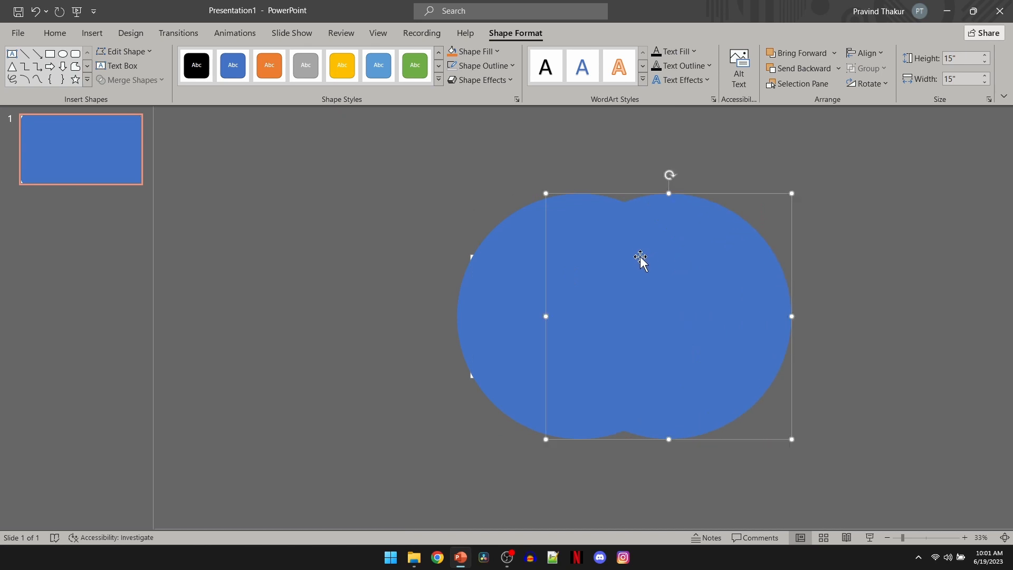
left_click(481, 51)
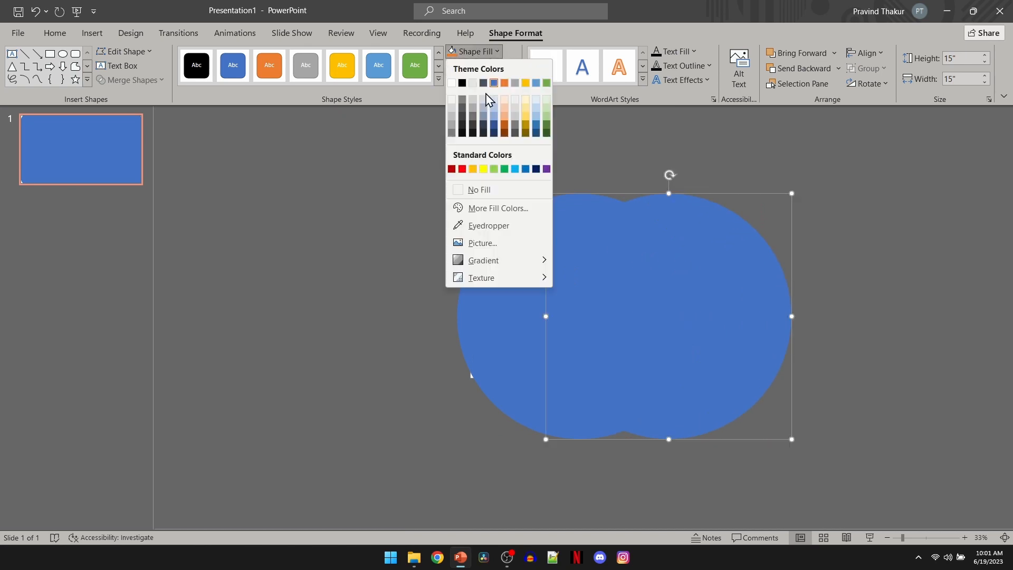
left_click(483, 169)
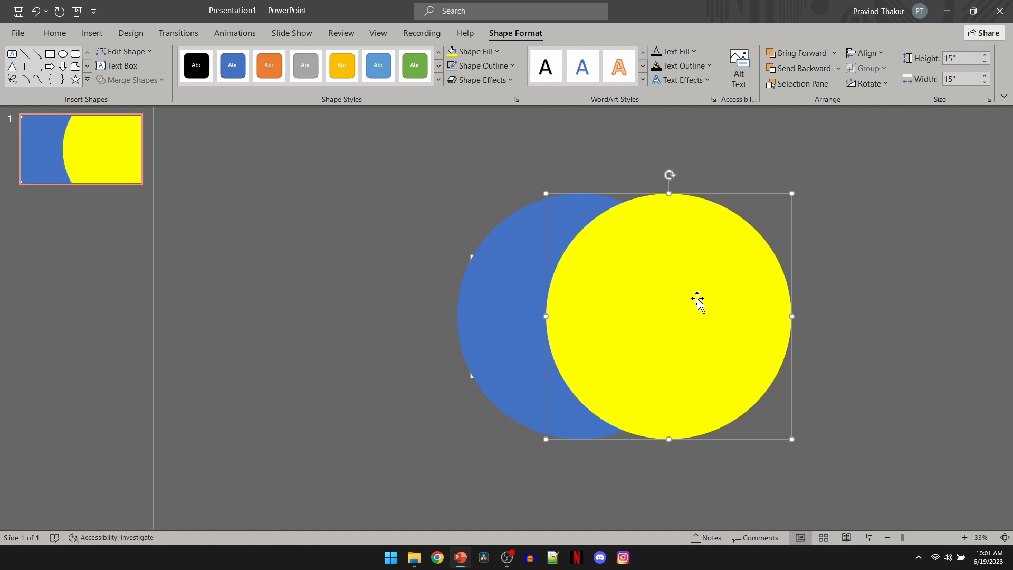
- Resize the yellow circle to 14" high and 14" wide and centre it over the blue circle
left_click_drag(697, 301, 609, 296)
left_click(958, 57)
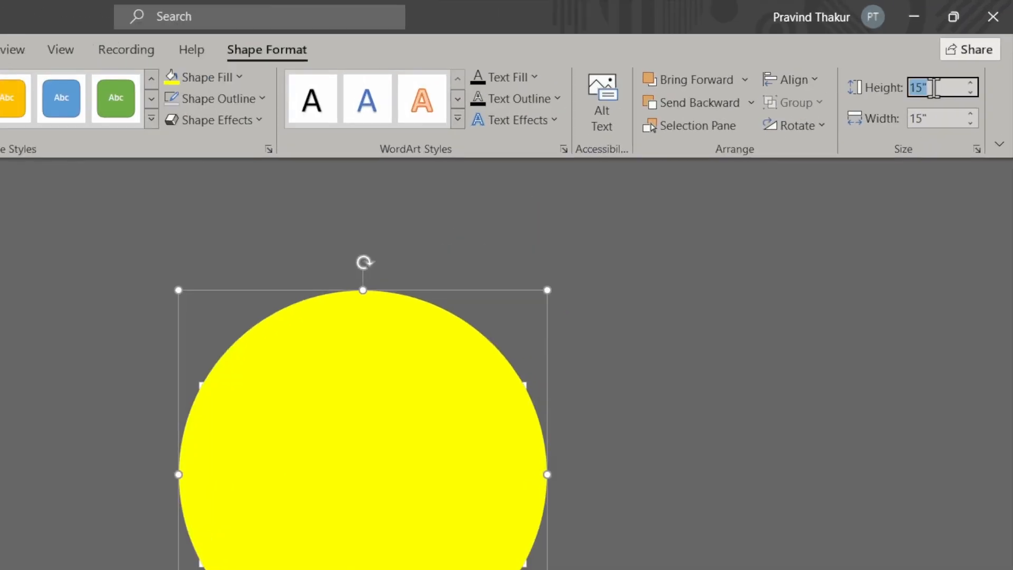
type("14")
left_click(940, 117)
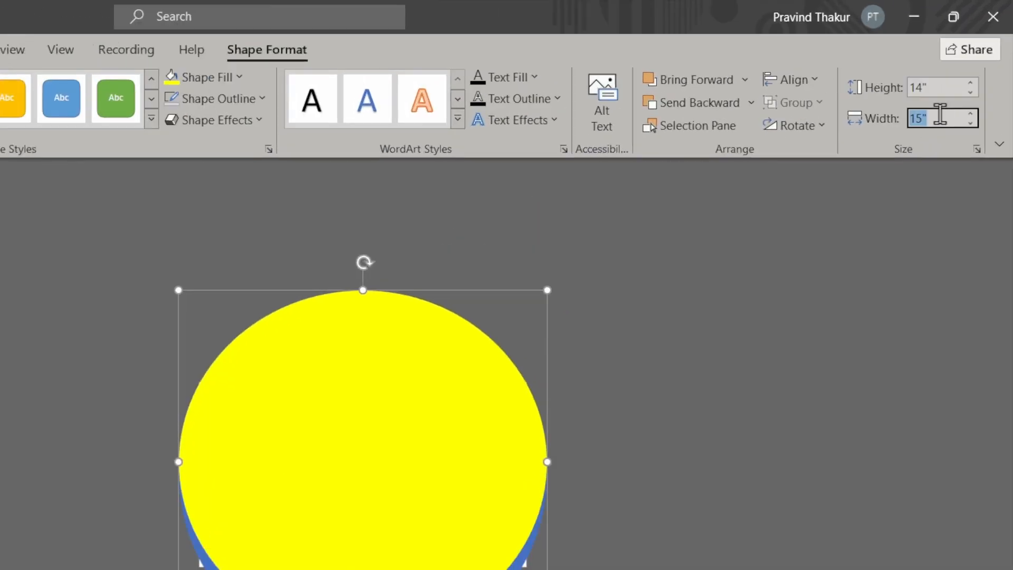
type("14")
key("Return")
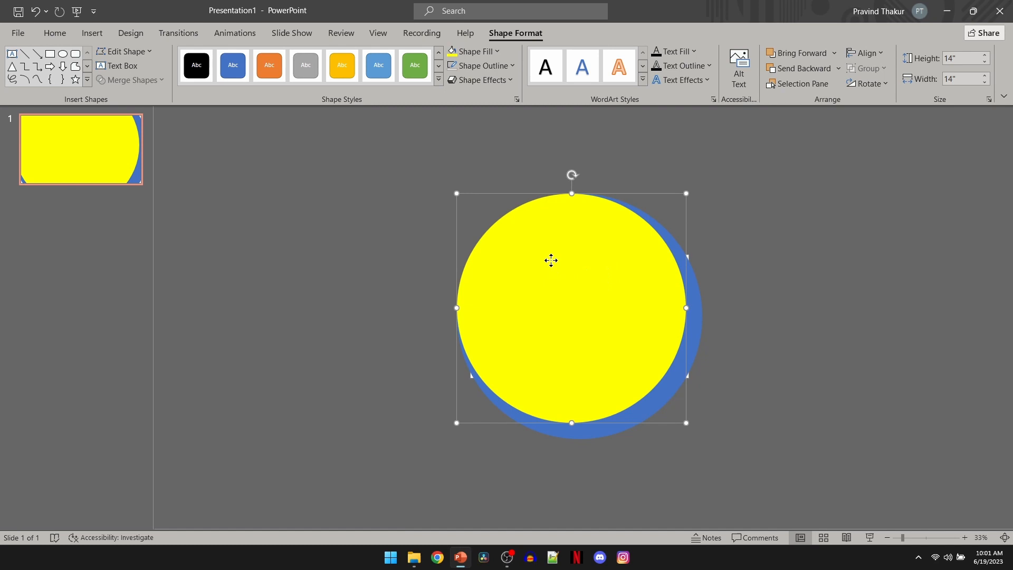
left_click_drag(551, 260, 559, 267)
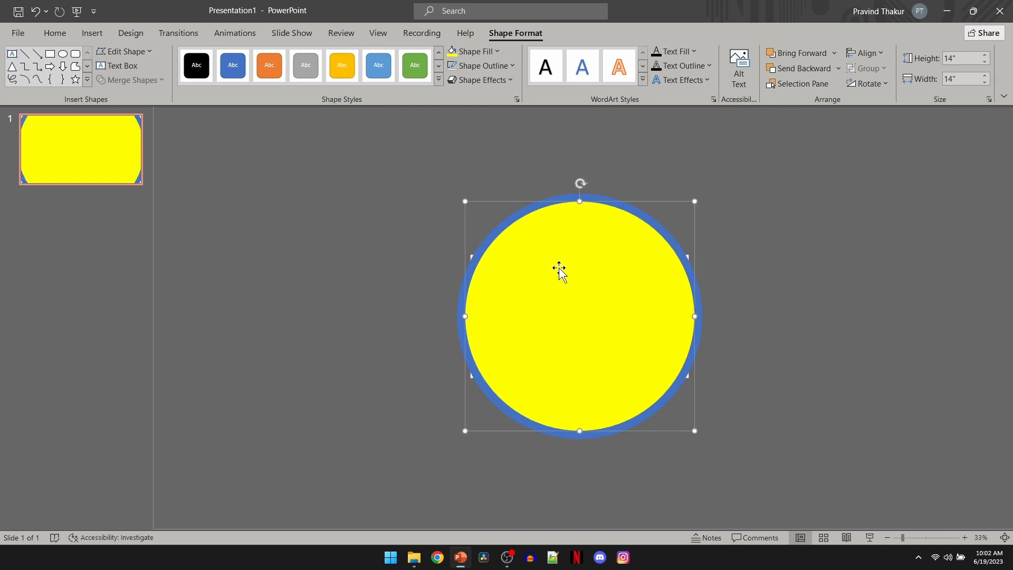
- Duplicate the yellow circle, offset the copy sideways and fill it with dark grey
key("ctrl+d")
left_click_drag(559, 267, 627, 249)
left_click(475, 52)
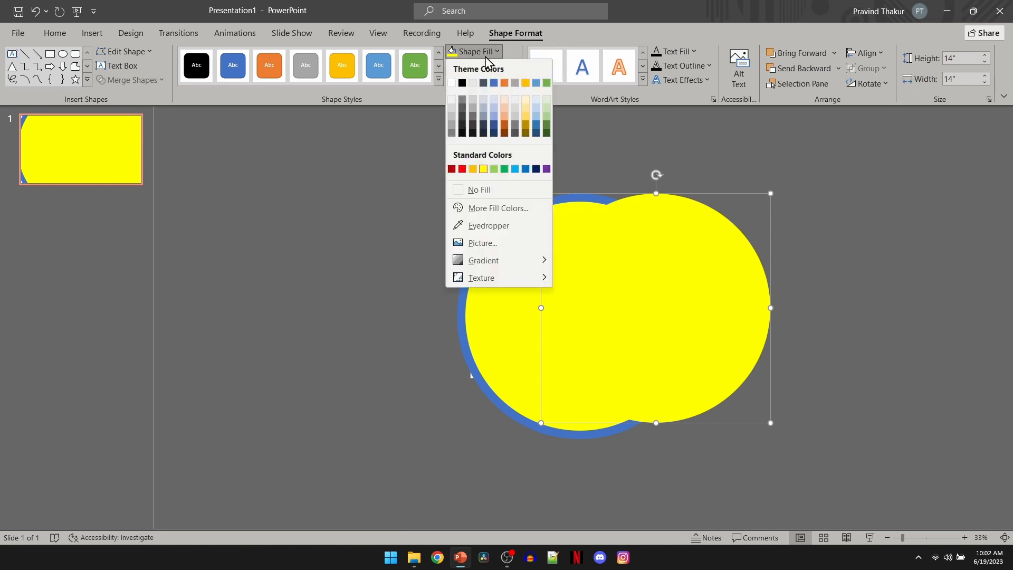
left_click(473, 116)
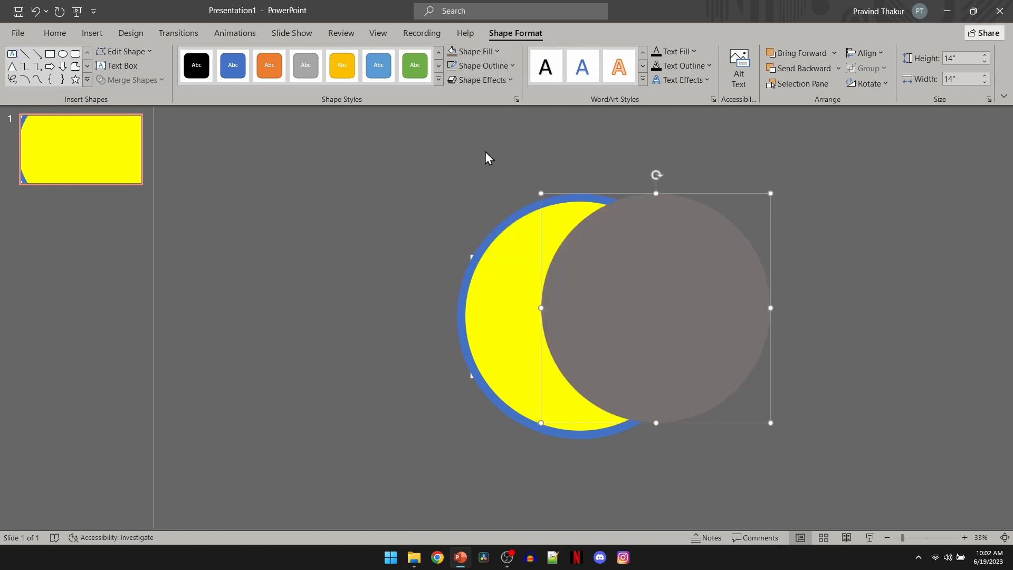
- Resize the grey circle to 13" high and 13" wide and centre it over the yellow circle
left_click_drag(673, 294, 597, 298)
left_click(960, 58)
type("1")
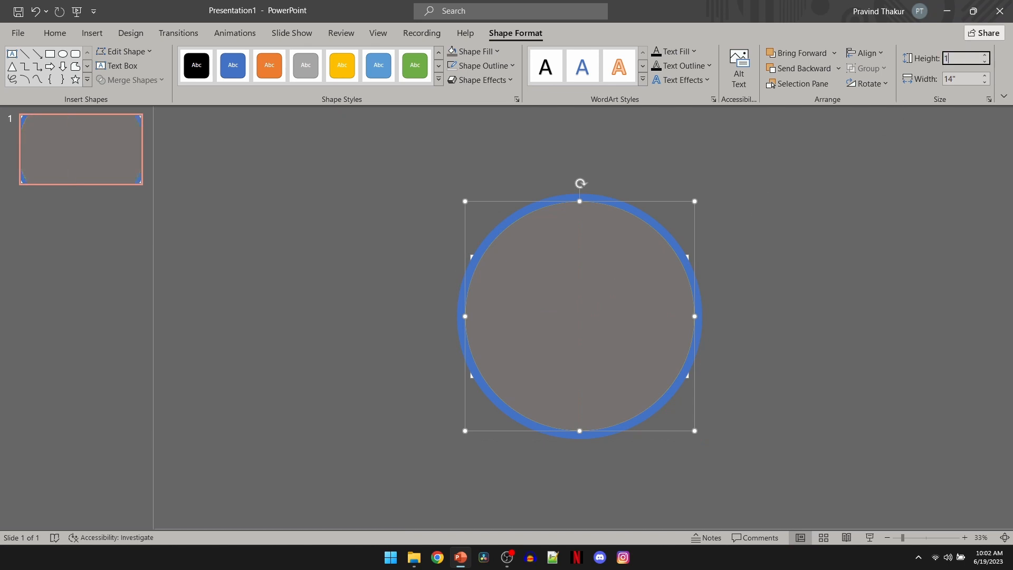
type("3")
left_click(963, 79)
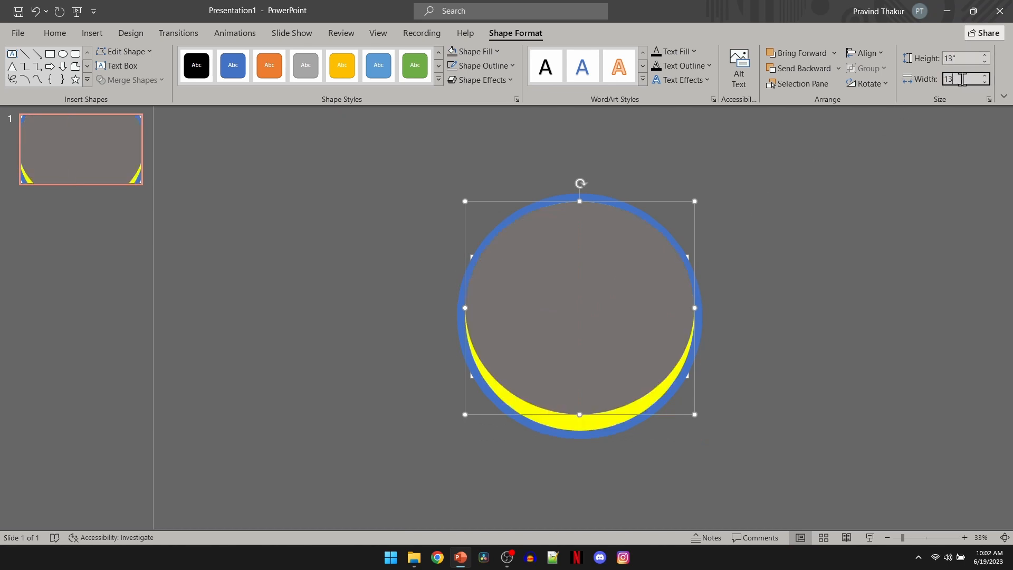
type("13")
key("Return")
left_click_drag(568, 274, 578, 287)
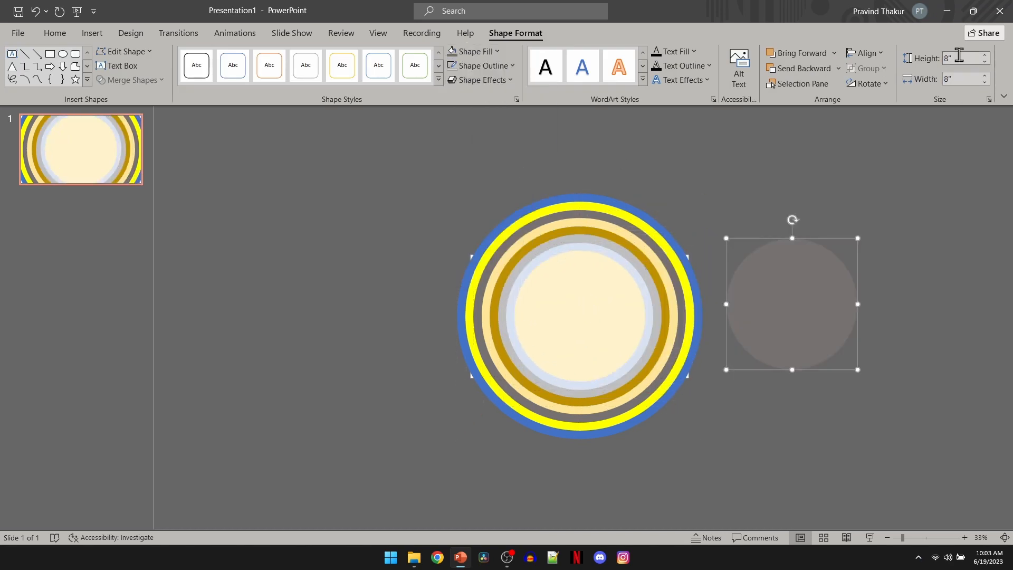
- Continue the centred stack with differently coloured circles, each 1" smaller than the previous one, down to a 1" circle
left_click_drag(792, 302, 585, 314)
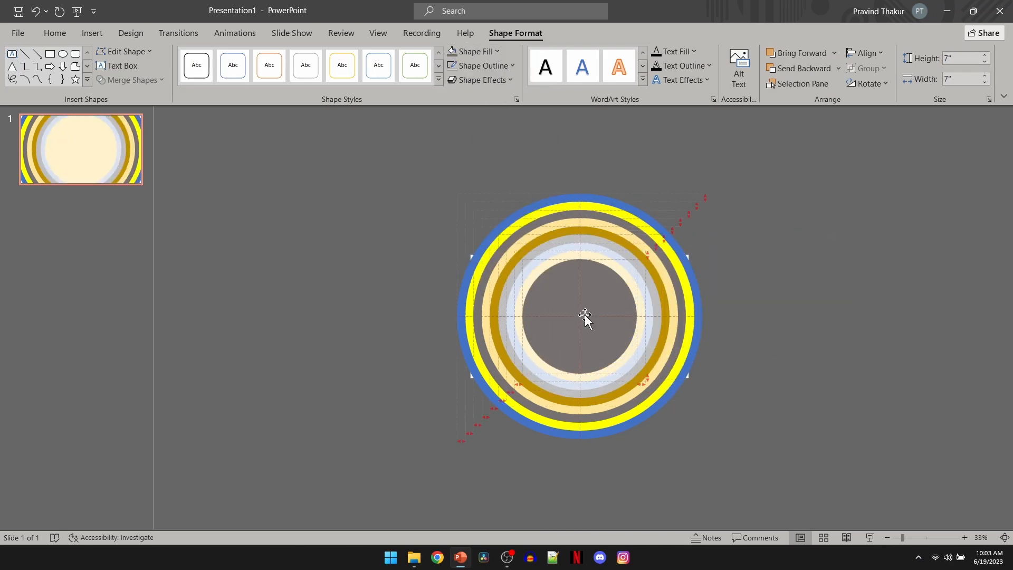
left_click(486, 52)
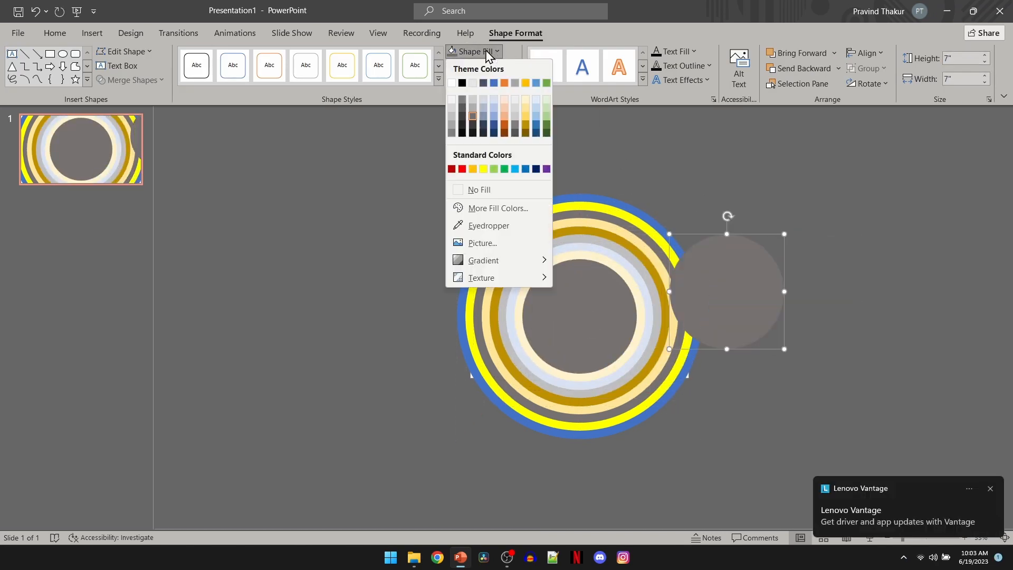
left_click(546, 116)
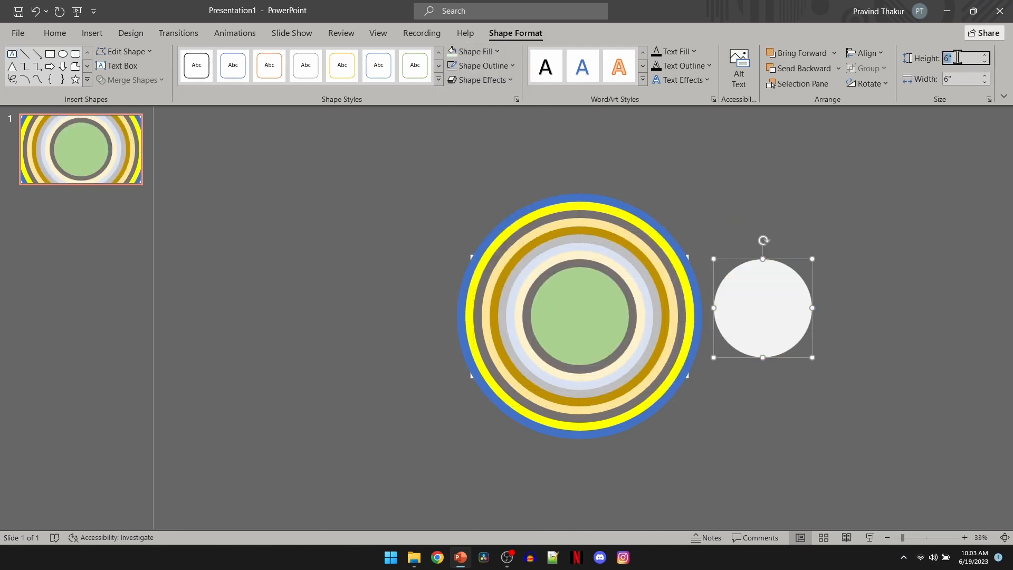
left_click_drag(748, 308, 591, 304)
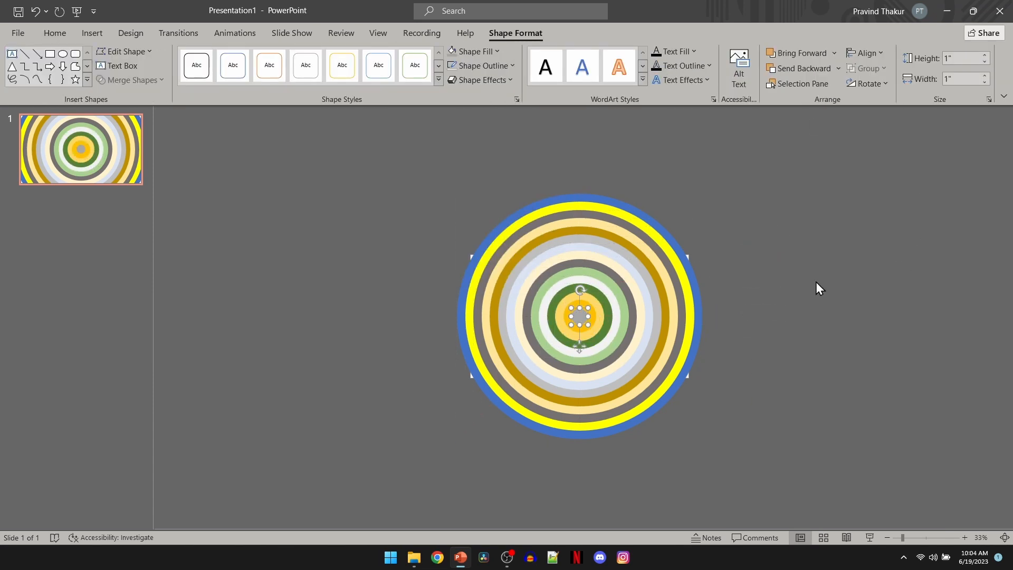
- Select all the concentric circles and apply the Grow/Shrink emphasis animation to them
left_click(397, 185)
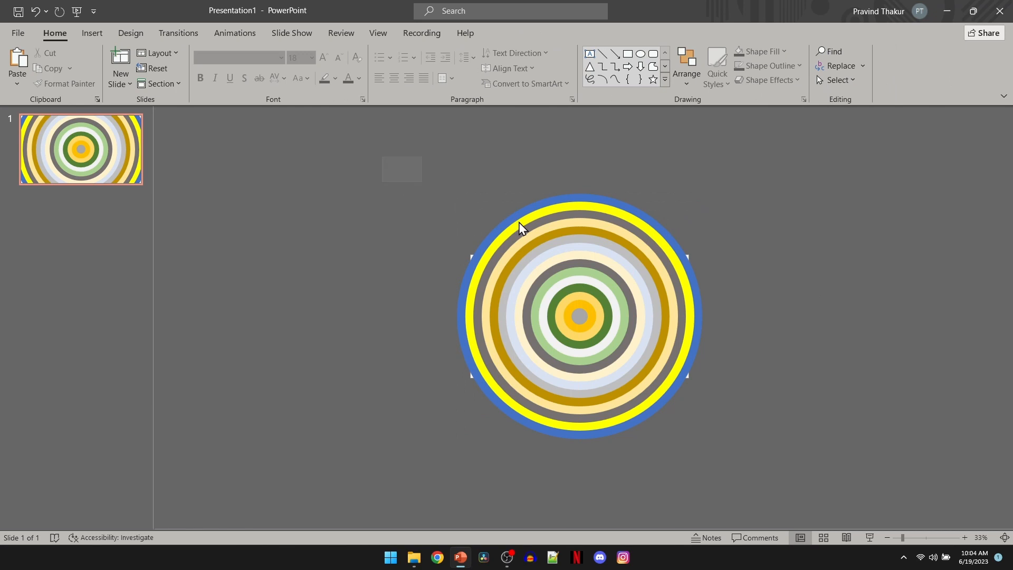
left_click_drag(520, 228, 782, 470)
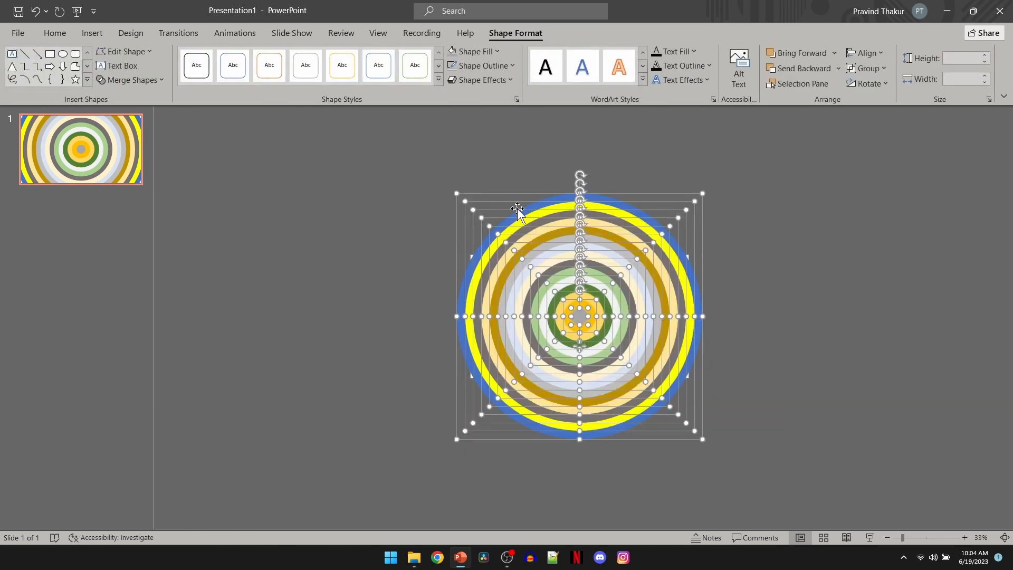
left_click(236, 34)
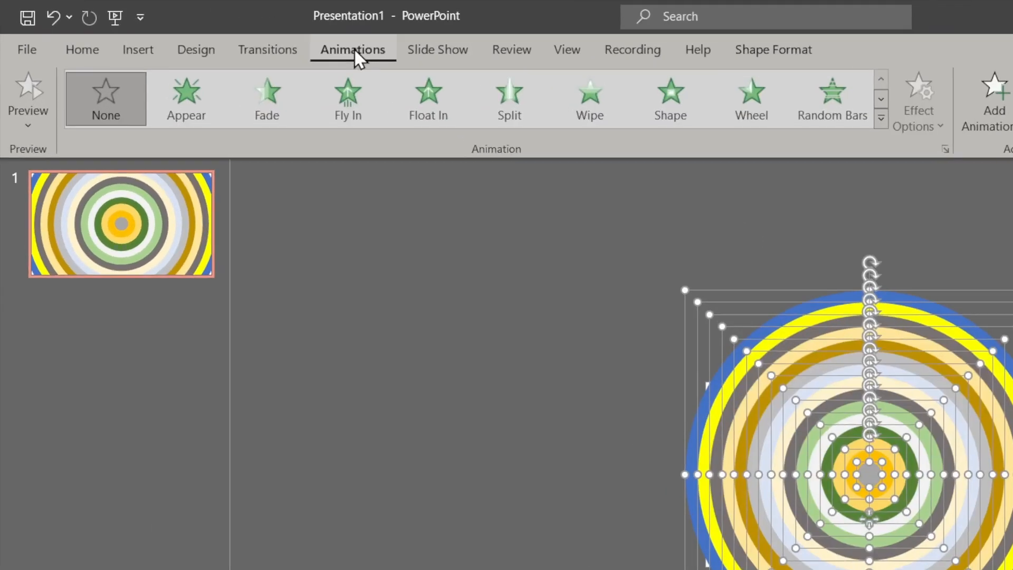
left_click(881, 119)
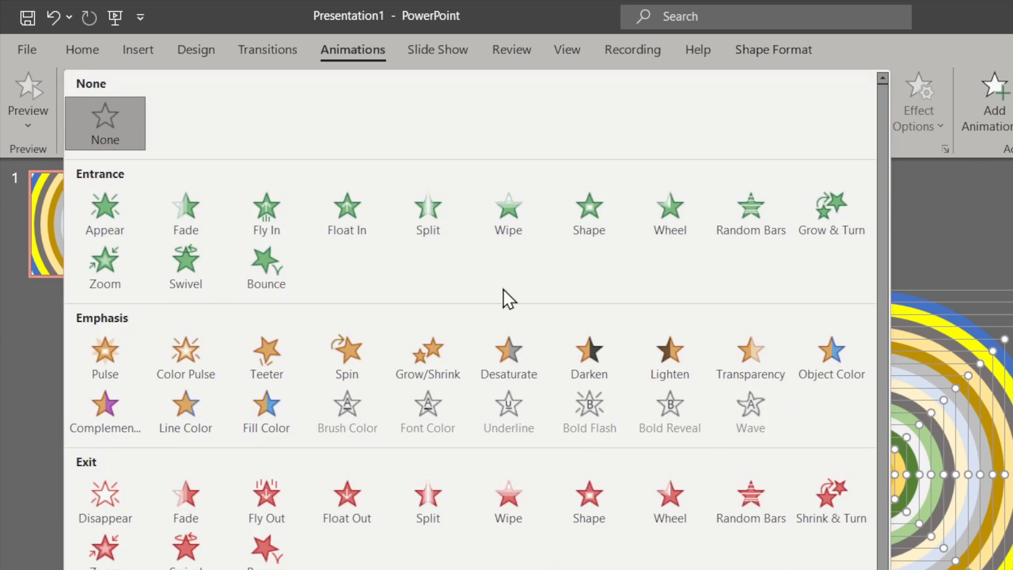
left_click(431, 349)
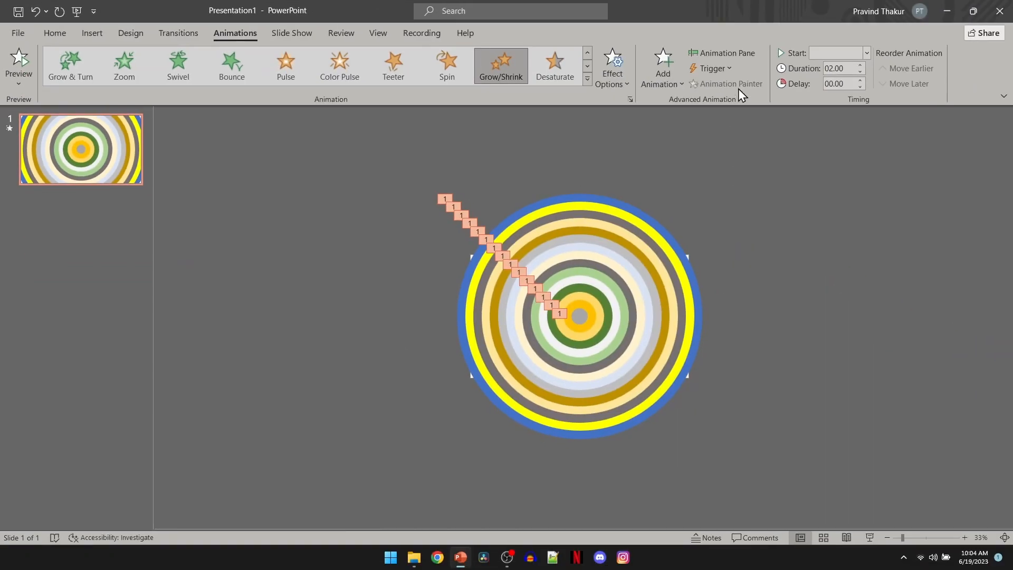
- Show a widened Animation Pane and set all the circle animations to Start With Previous
left_click(734, 54)
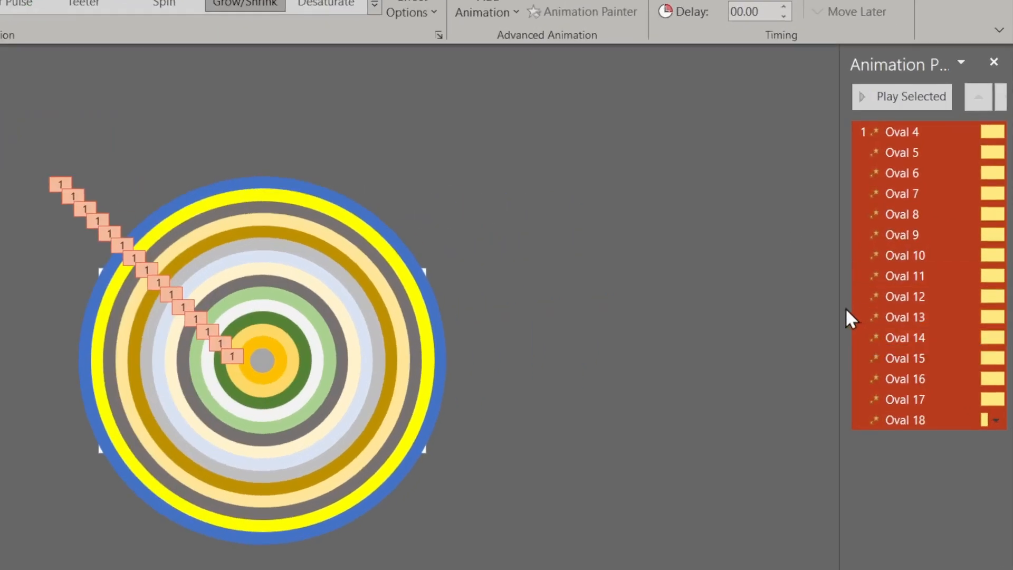
left_click_drag(839, 305, 648, 309)
right_click(760, 264)
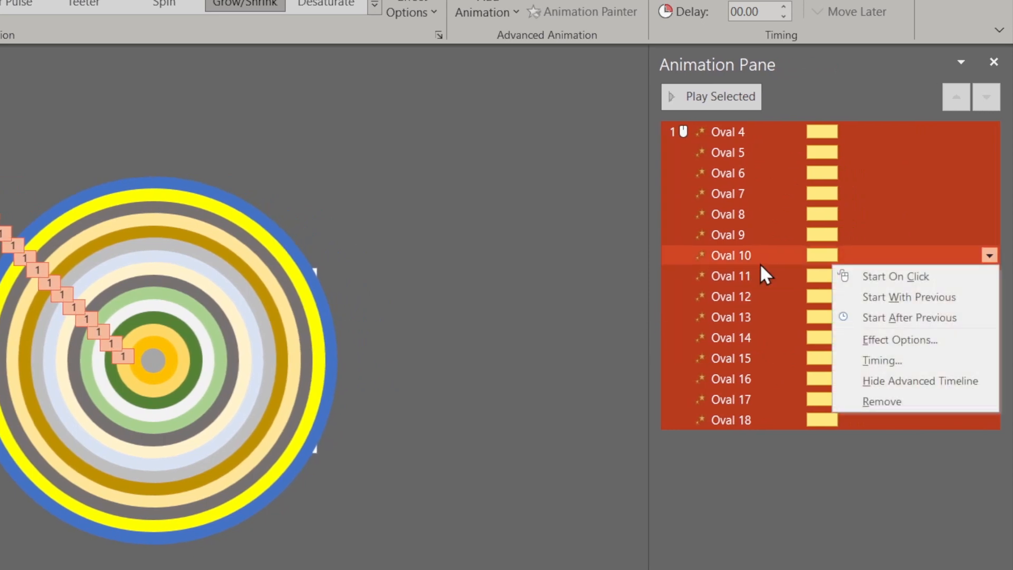
left_click(894, 297)
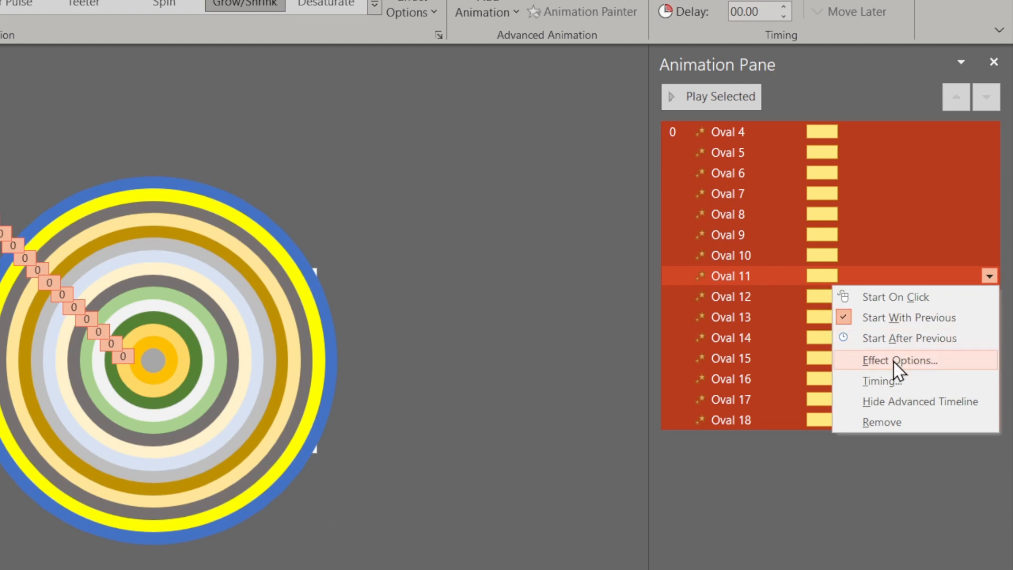
- In the timing options of all the Grow/Shrink animations, set the duration to 15 seconds
left_click(893, 361)
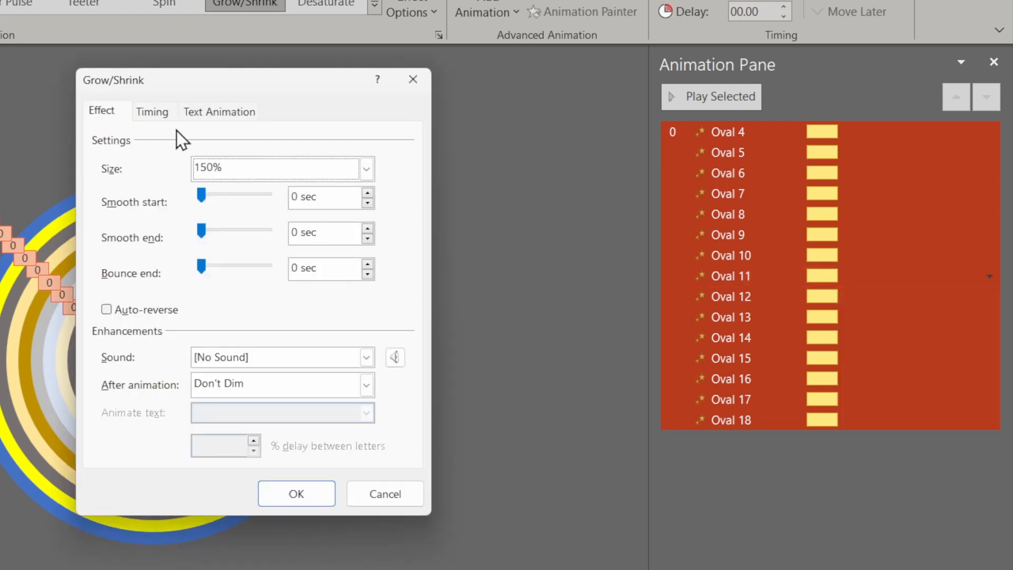
left_click(155, 114)
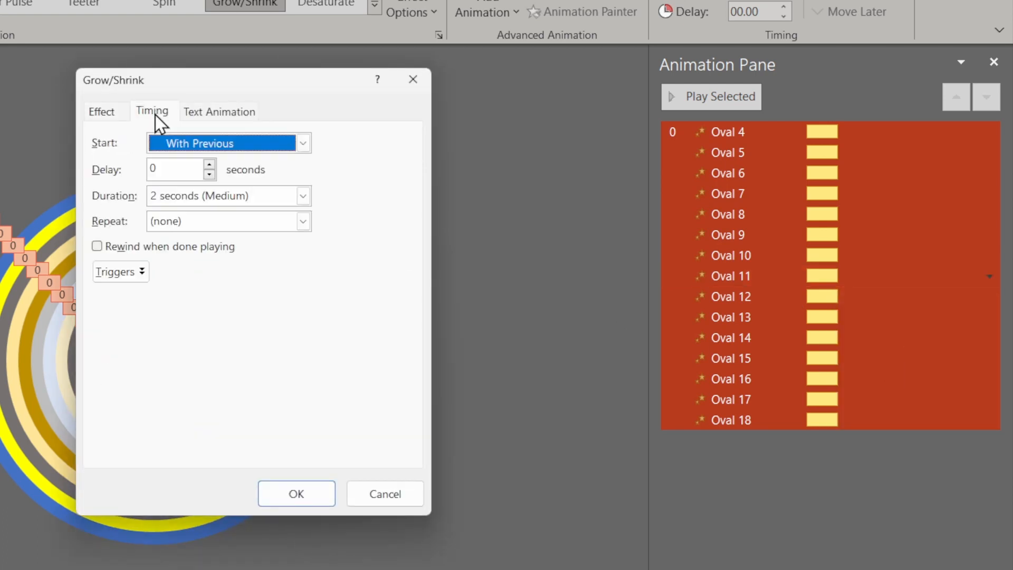
left_click(303, 196)
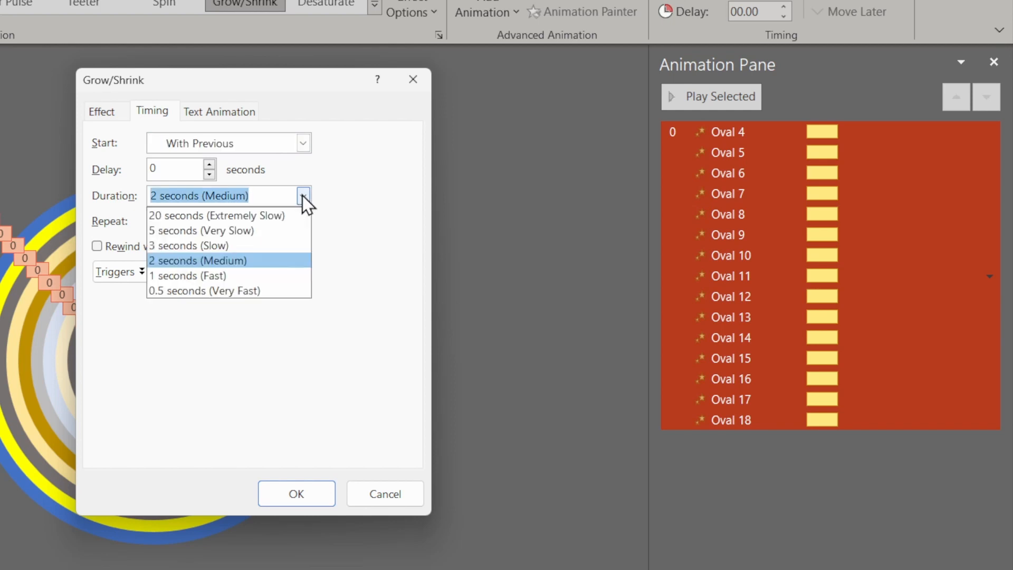
left_click(302, 195)
left_click(156, 195)
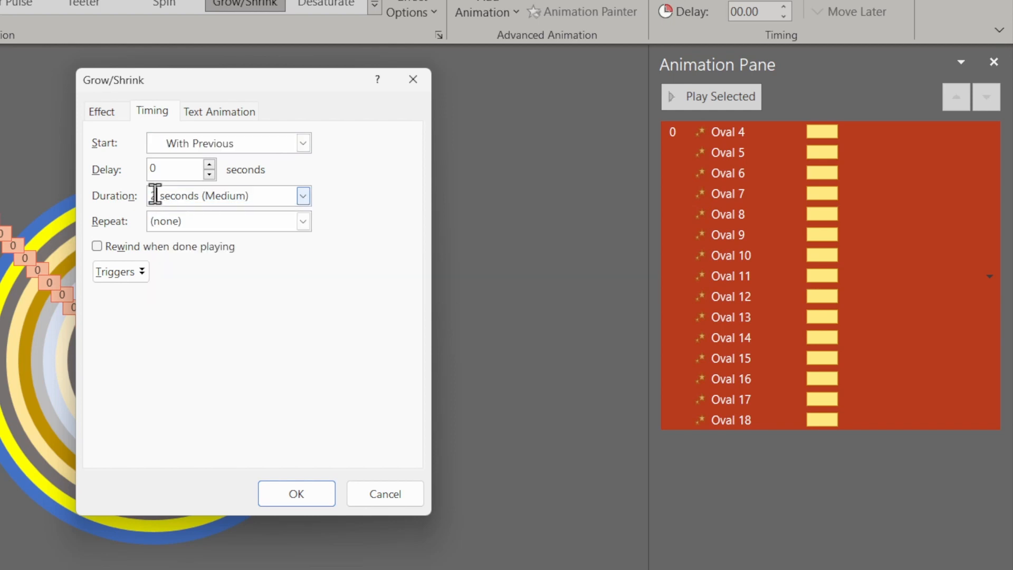
left_click_drag(157, 196, 149, 199)
type("15")
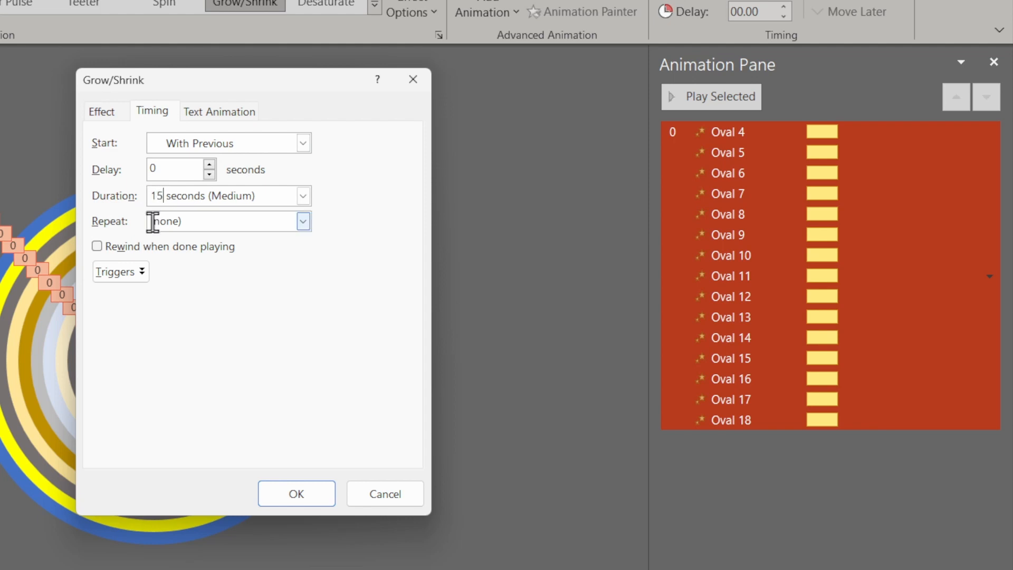
- Confirm the Grow/Shrink timing with start With Previous and delay 0, and widen the Animation Pane for a longer timeline
left_click(290, 147)
left_click(201, 178)
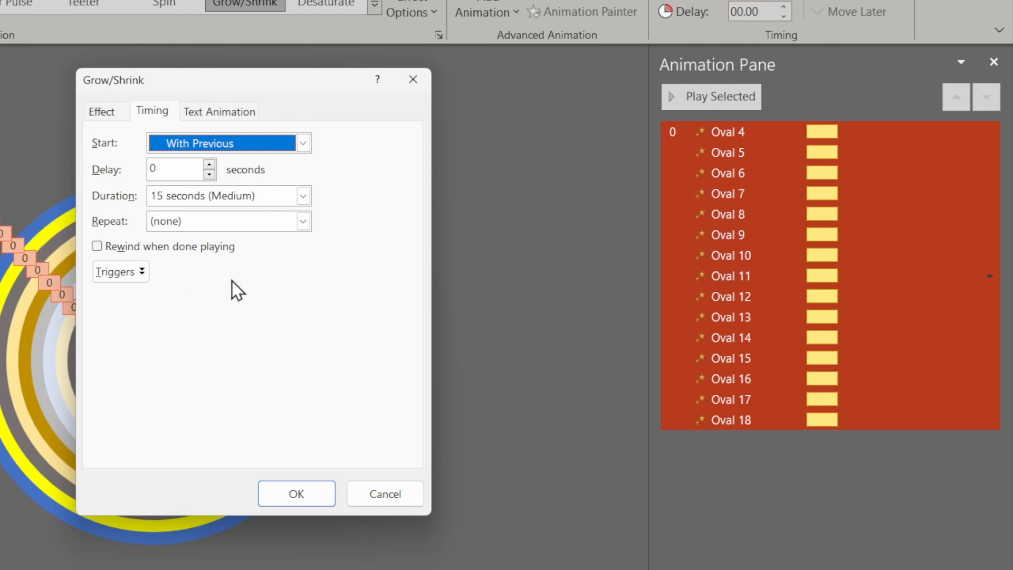
left_click(296, 486)
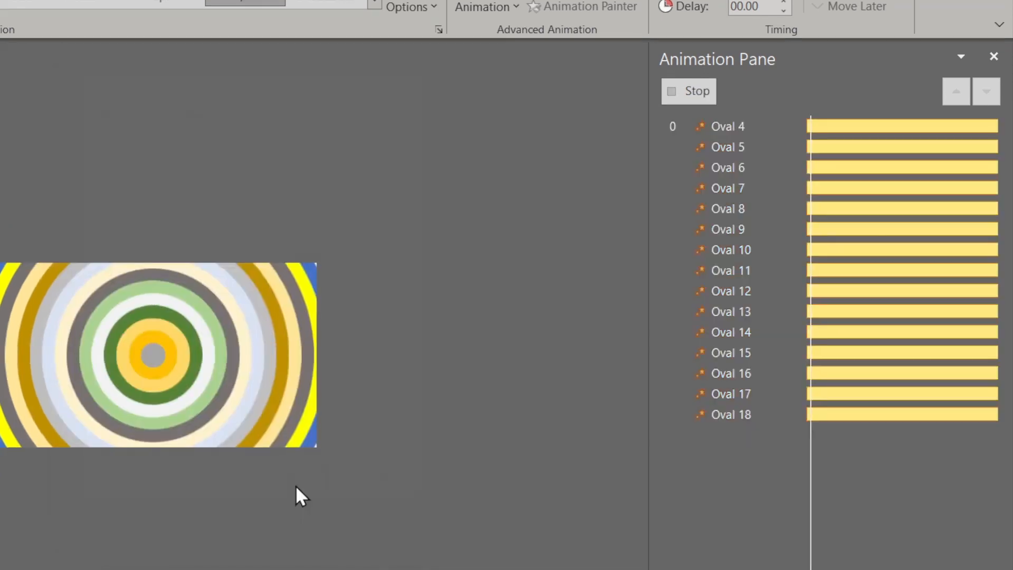
left_click_drag(650, 333, 396, 337)
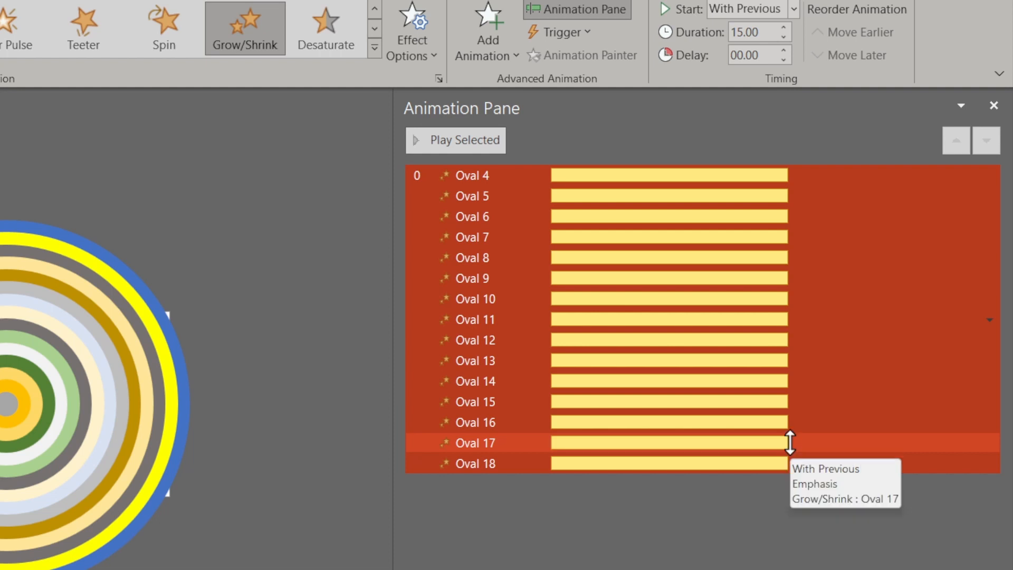
- Stagger the animation durations on the timeline from Oval 17 up to Oval 4, each about 1 second shorter than the one below it
left_click_drag(790, 442, 740, 402)
left_click_drag(787, 381, 724, 381)
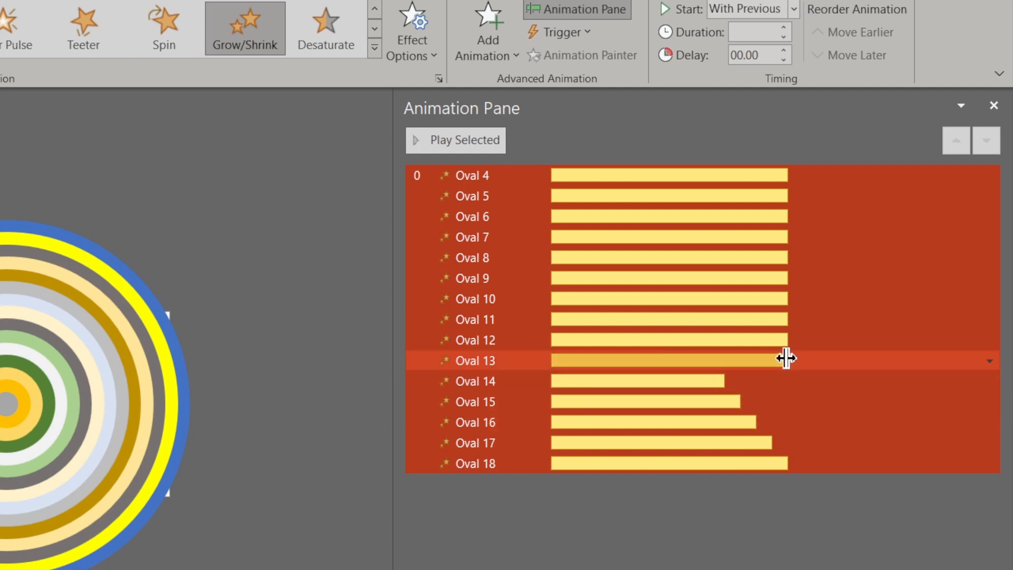
left_click_drag(786, 358, 709, 361)
left_click_drag(786, 339, 693, 340)
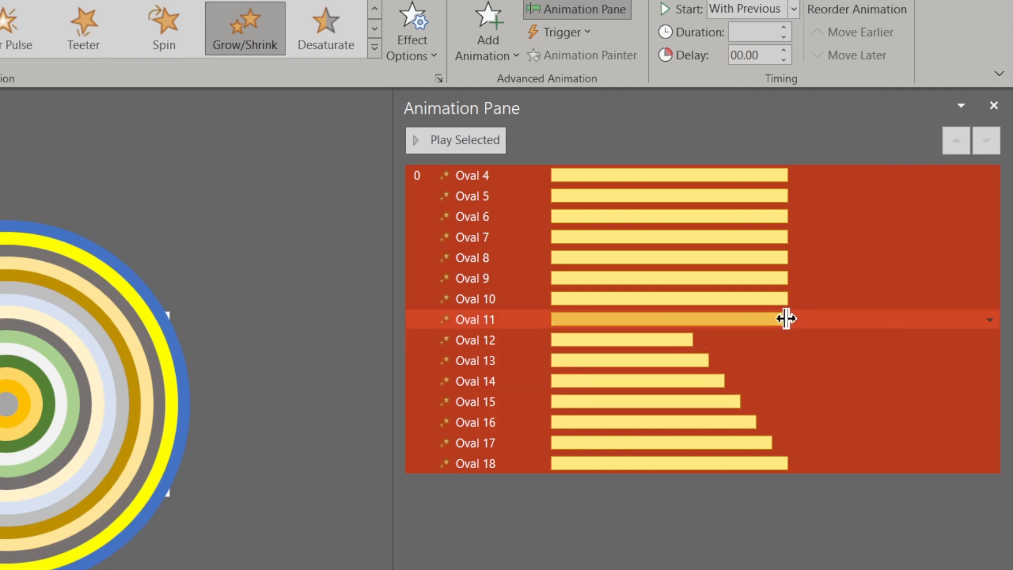
left_click_drag(786, 319, 677, 319)
left_click_drag(786, 298, 661, 299)
left_click_drag(786, 278, 645, 280)
left_click_drag(786, 258, 629, 257)
left_click_drag(784, 236, 613, 236)
left_click_drag(786, 216, 598, 218)
left_click_drag(787, 193, 582, 197)
left_click_drag(787, 175, 565, 196)
- Play all the circle animations, stop the preview and close the Animation Pane
left_click(572, 498)
left_click(436, 138)
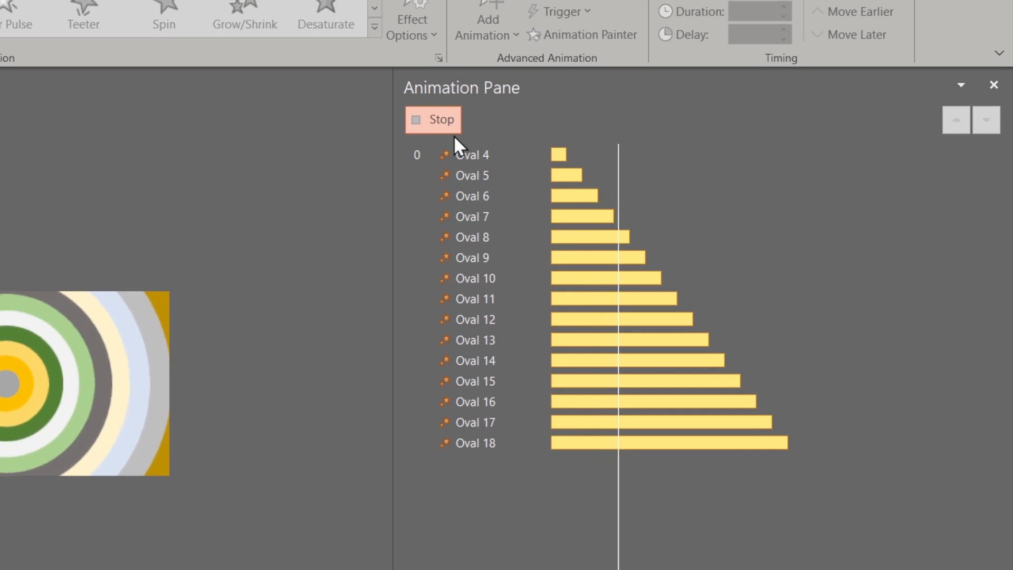
left_click(454, 132)
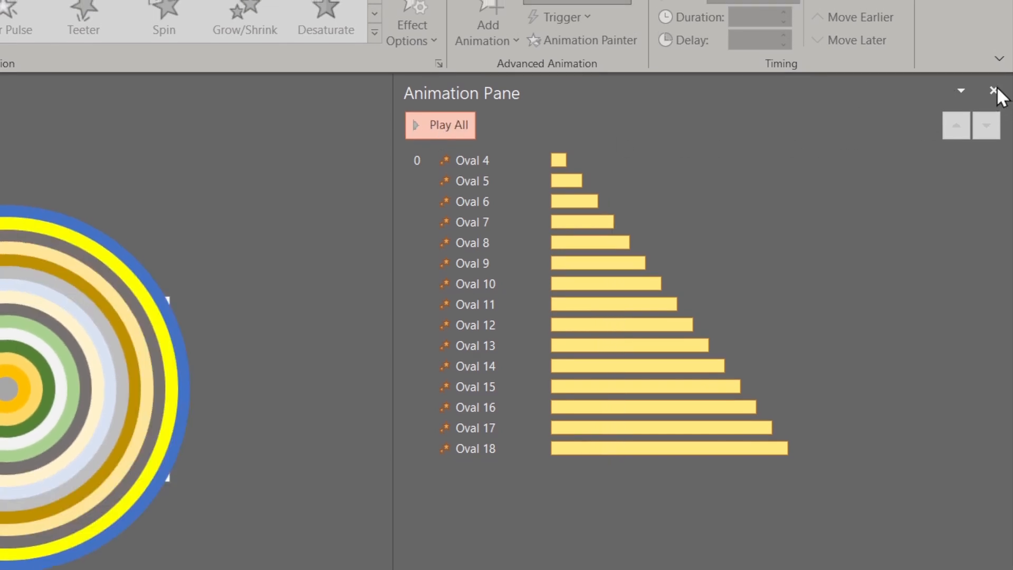
left_click(994, 91)
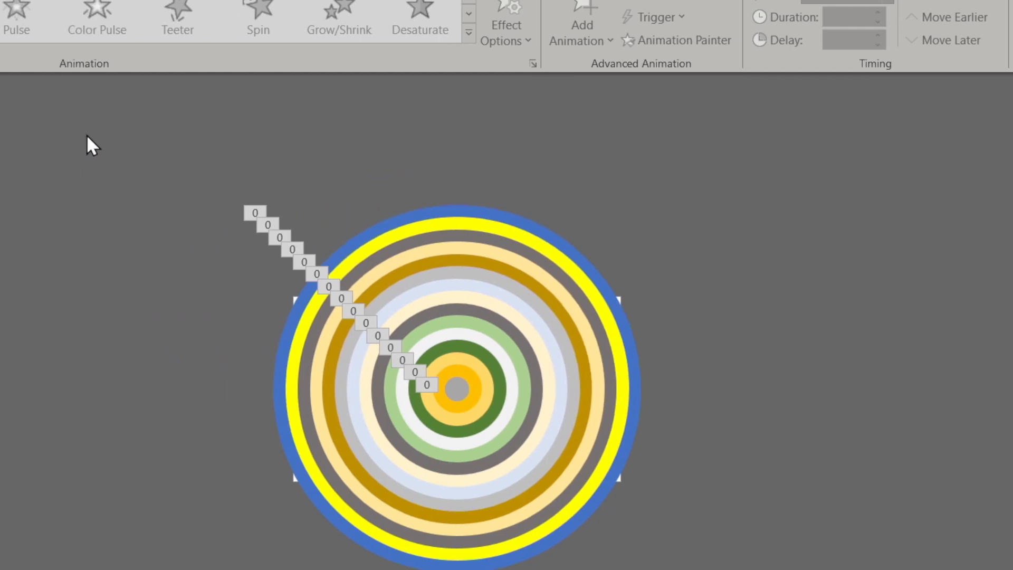
- Open the slide's background formatting and choose Picture or texture fill
right_click(87, 412)
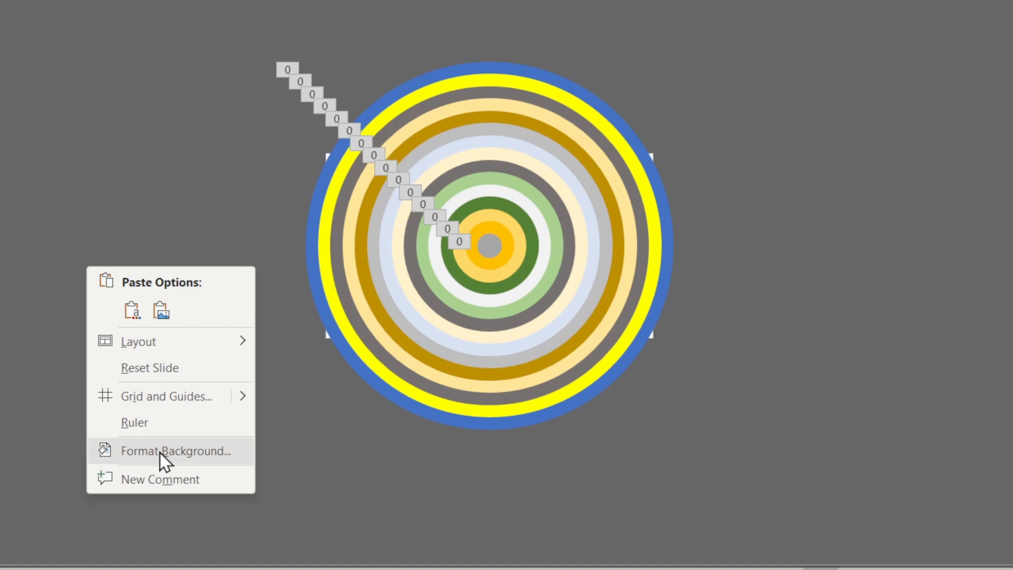
key("Escape")
right_click(137, 403)
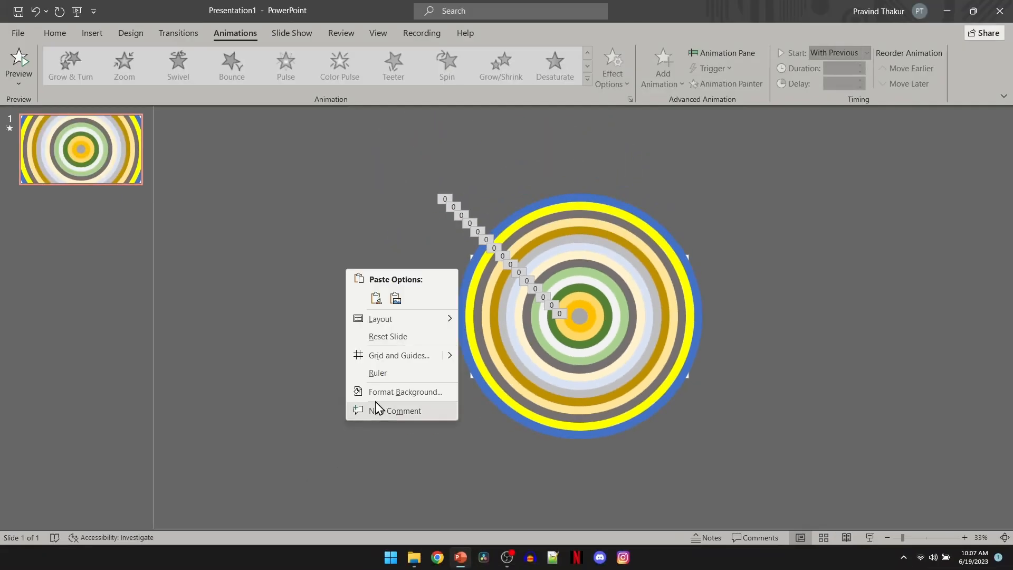
left_click(385, 391)
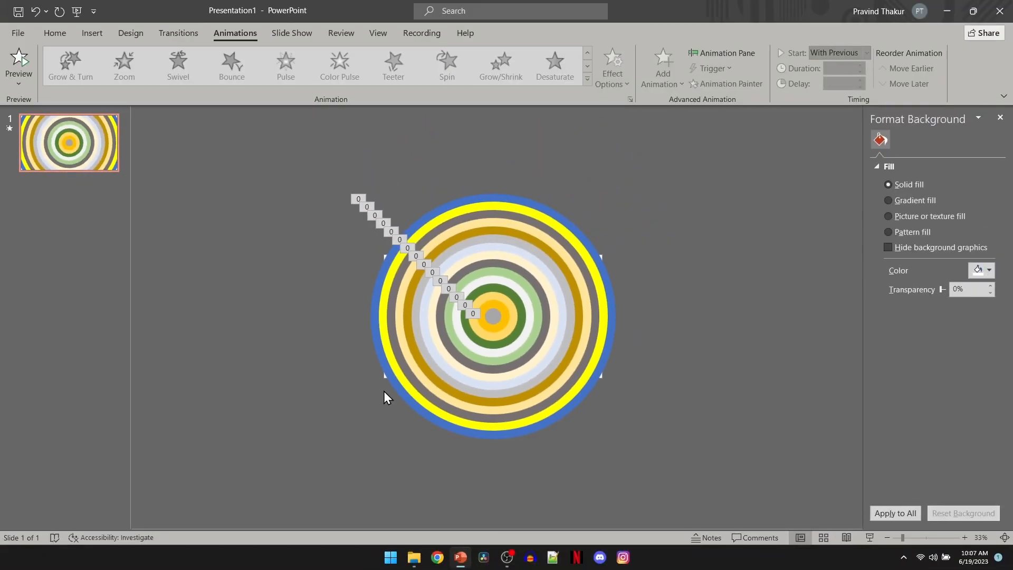
left_click(888, 216)
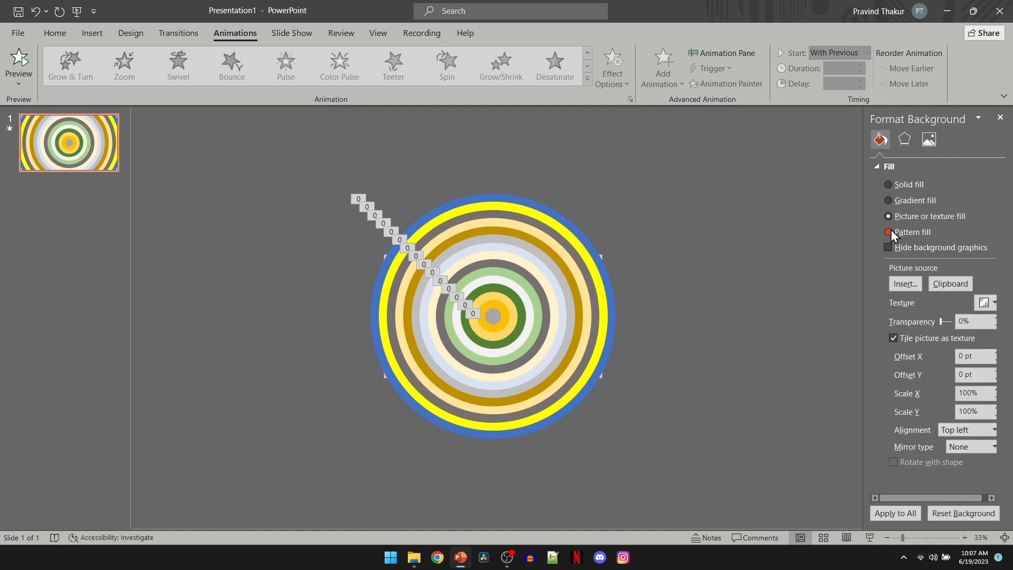
- Insert the Taj Mahal archway picture from the Downloads folder as the slide background and close the background settings
left_click(903, 283)
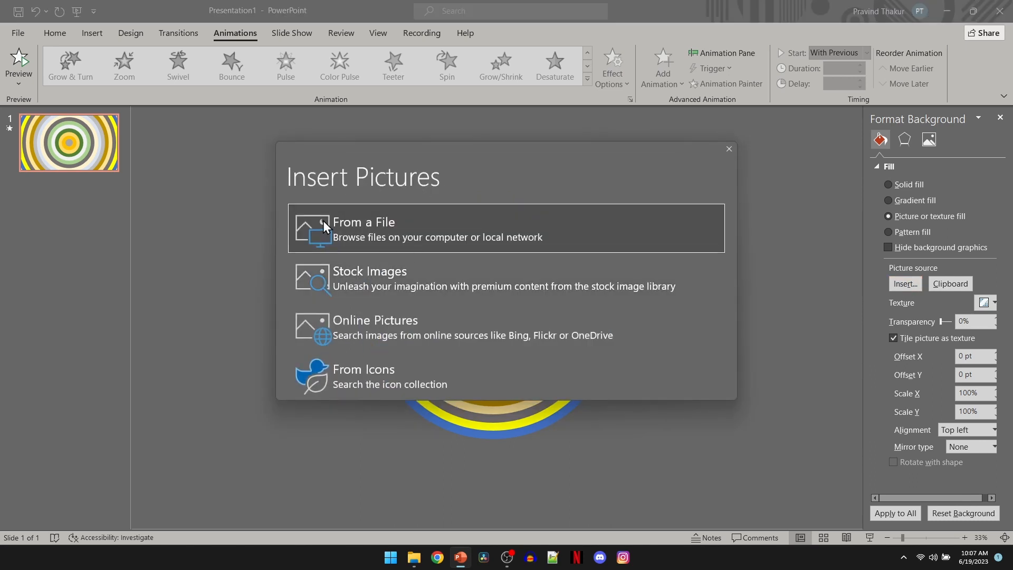
left_click(357, 223)
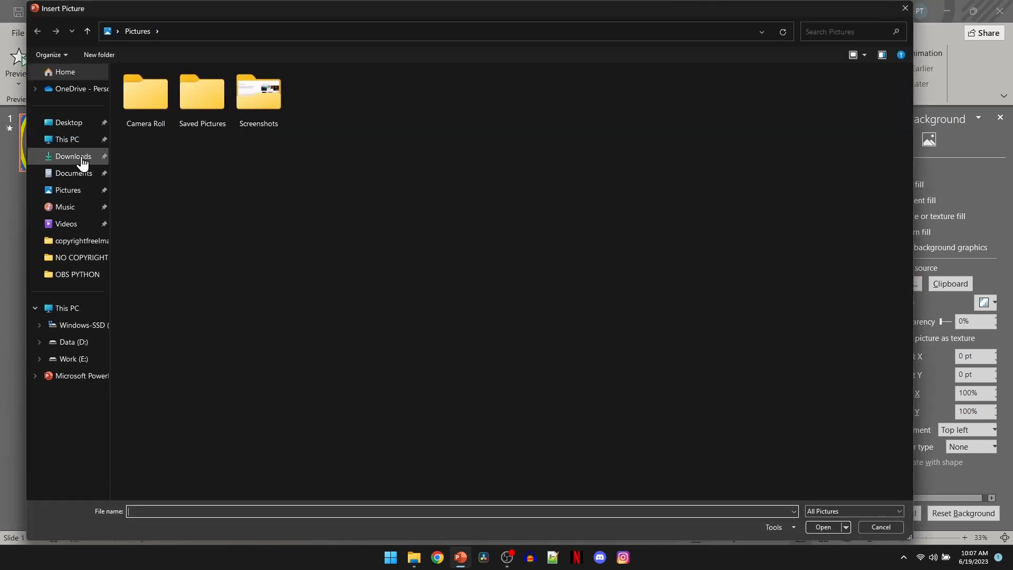
left_click(78, 158)
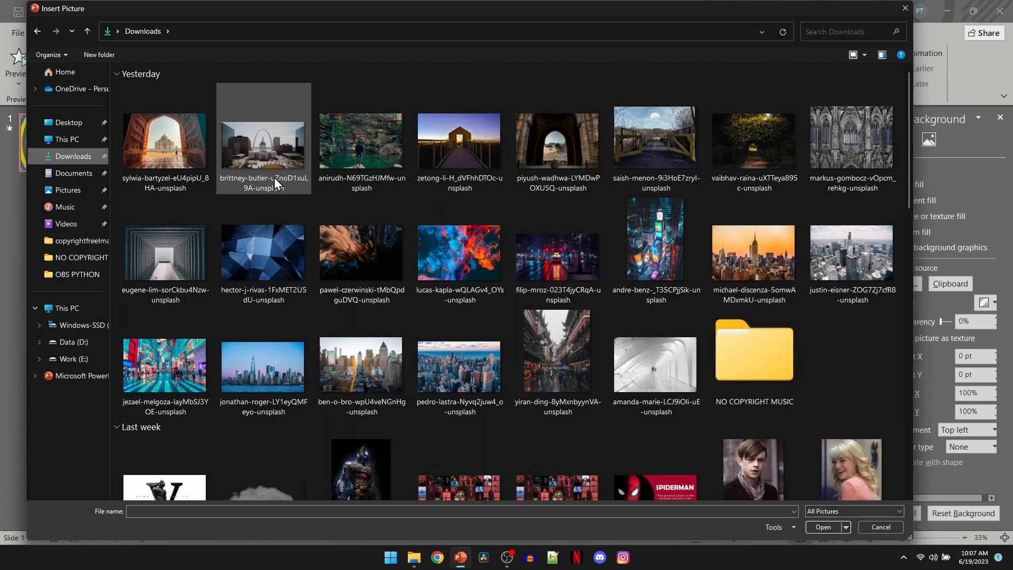
left_click(161, 141)
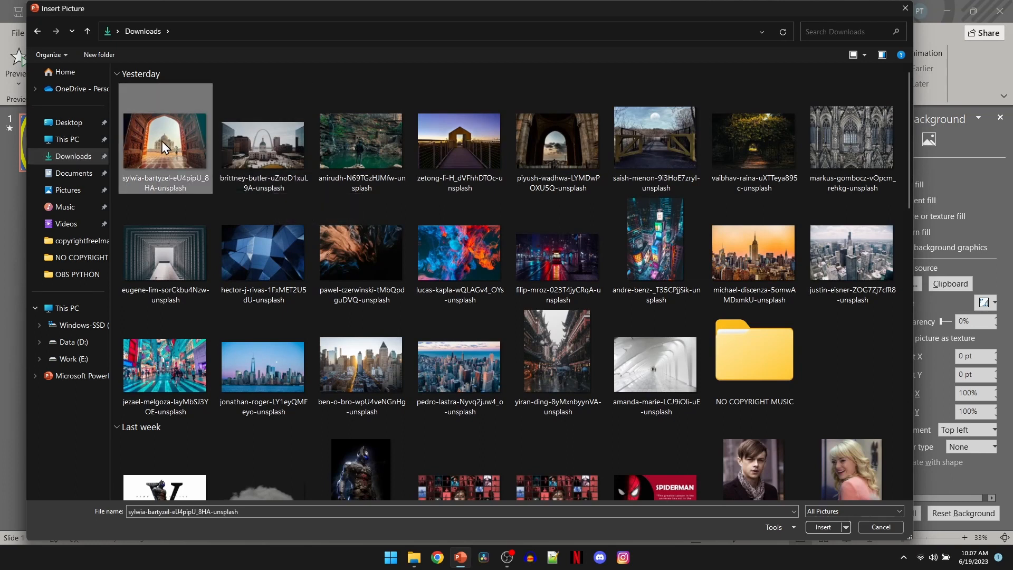
left_click(818, 527)
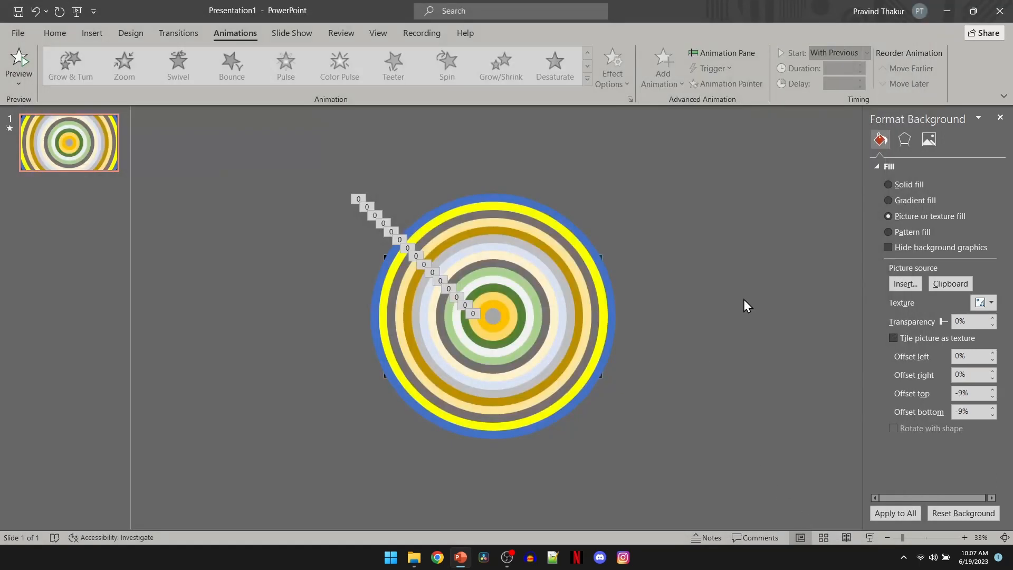
left_click(1000, 117)
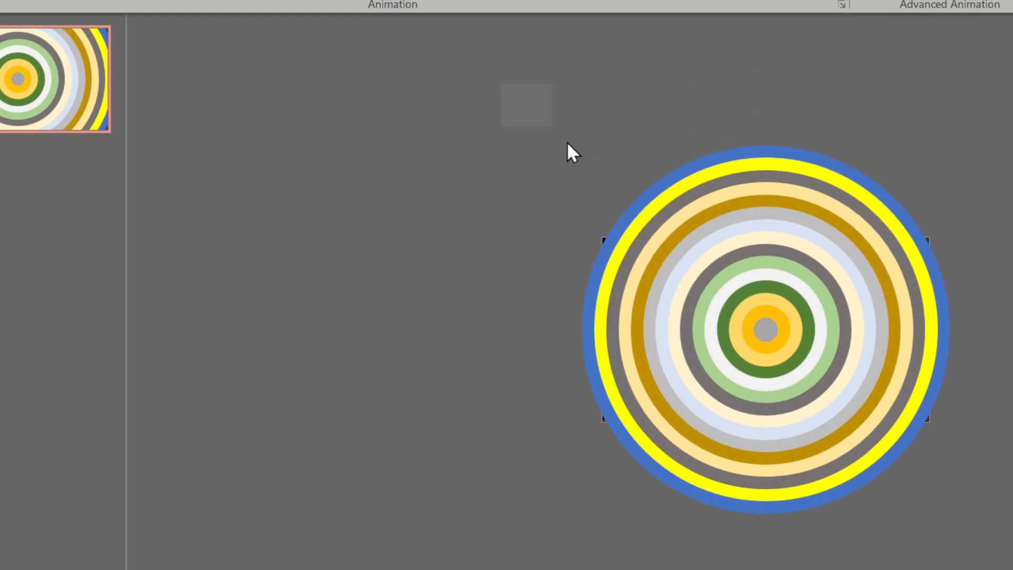
- Select all the concentric circles and give them the Slide background fill
left_click_drag(567, 143, 998, 537)
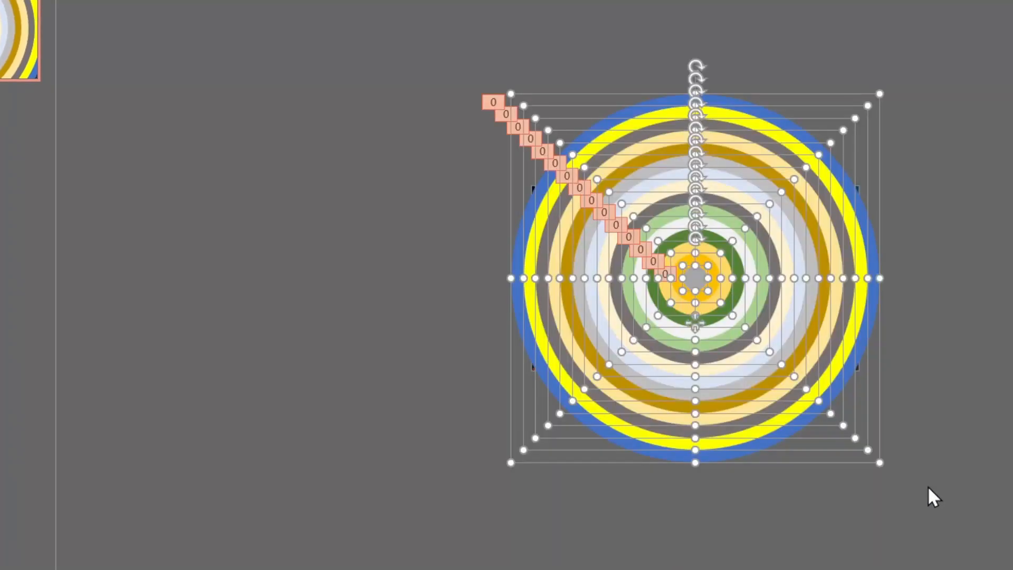
right_click(878, 336)
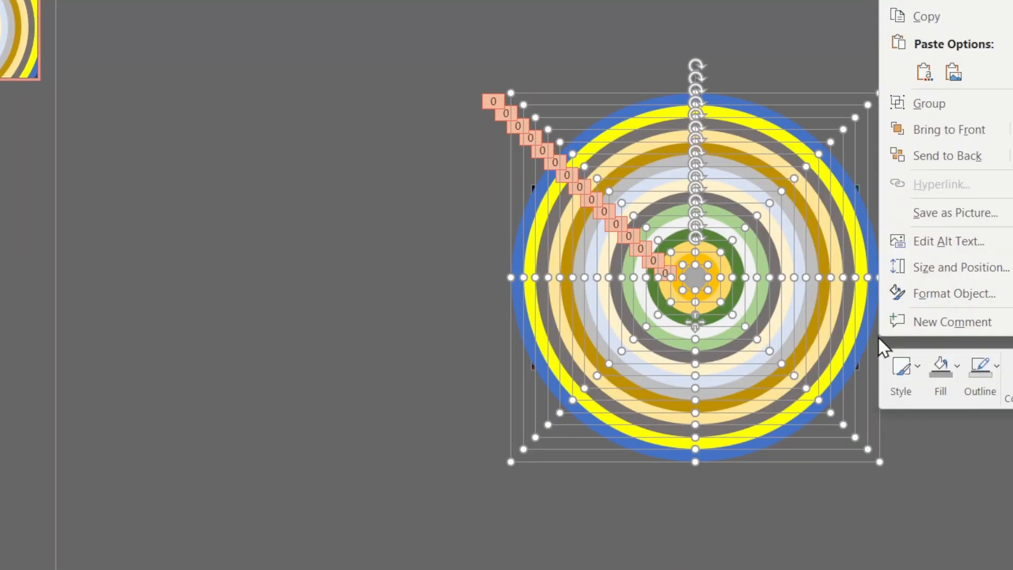
left_click(900, 295)
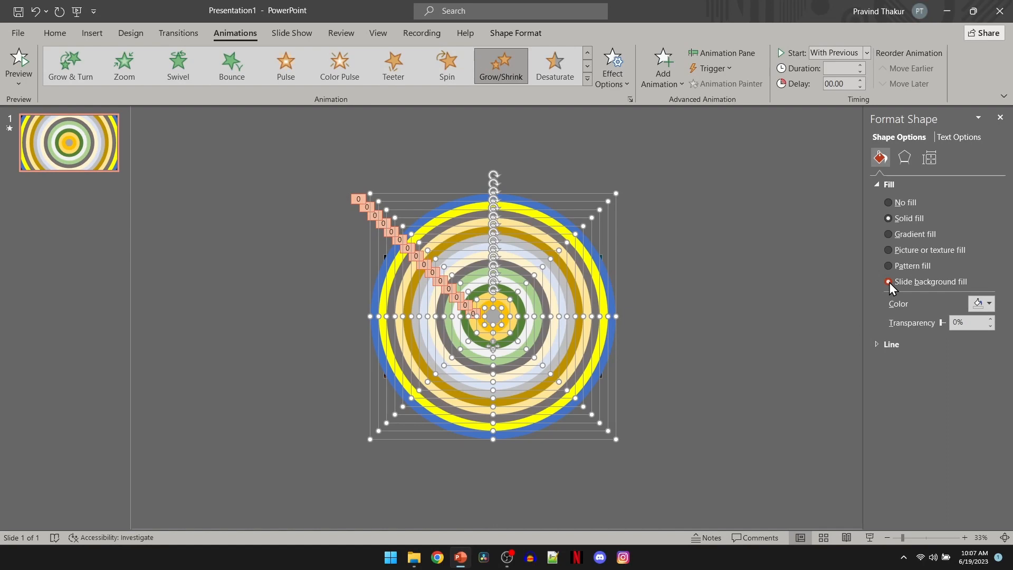
left_click(888, 282)
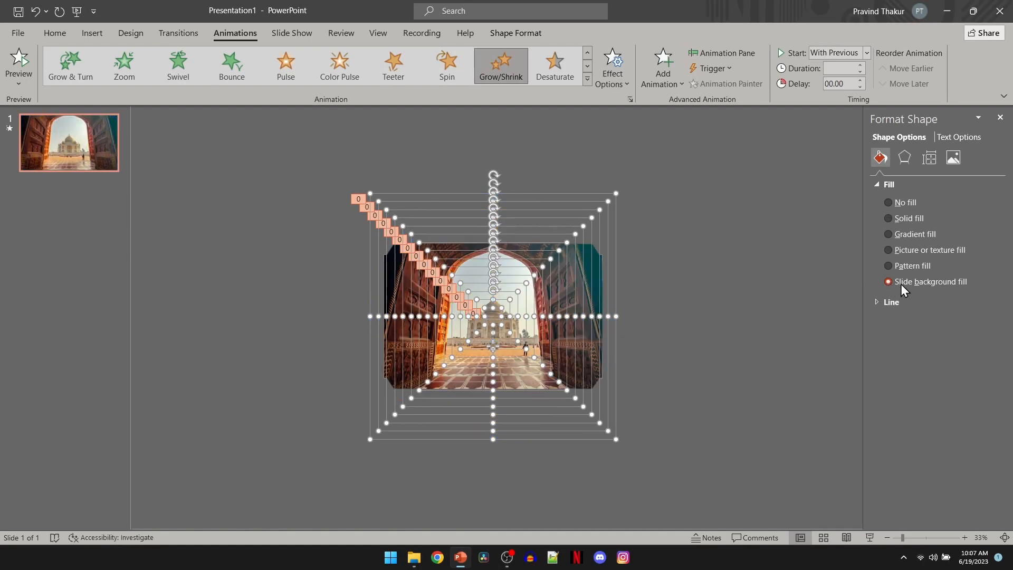
left_click(999, 117)
- Deselect the circles and preview the slide's animations in an enlarged view
left_click(836, 321)
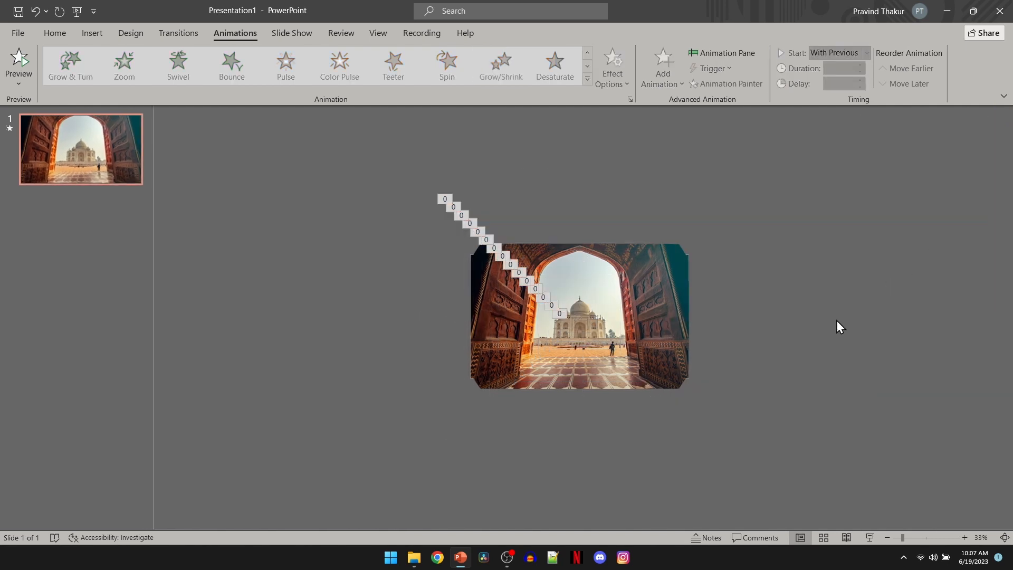
scroll(369, 340, "up", 4, "ctrl")
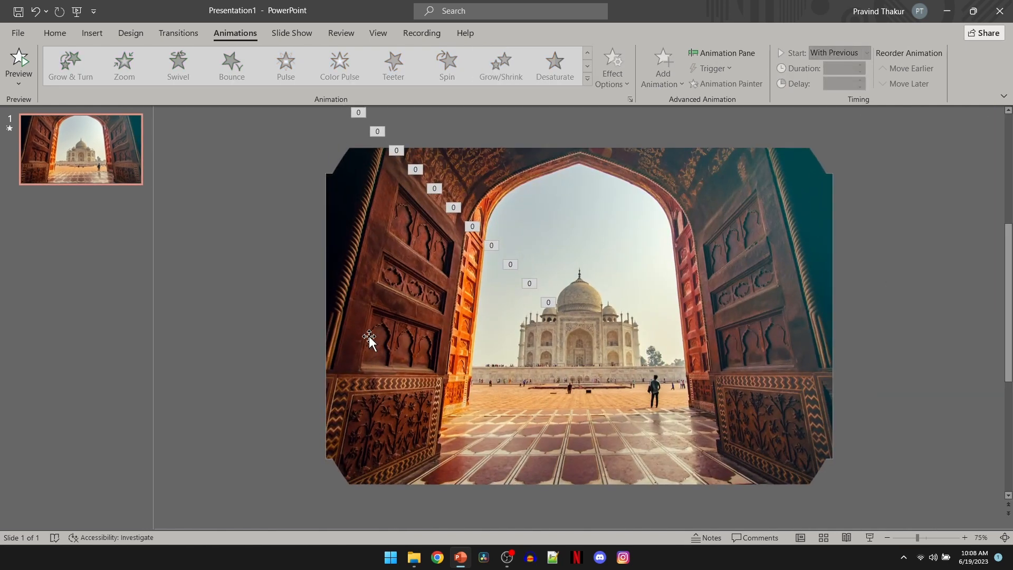
left_click(10, 128)
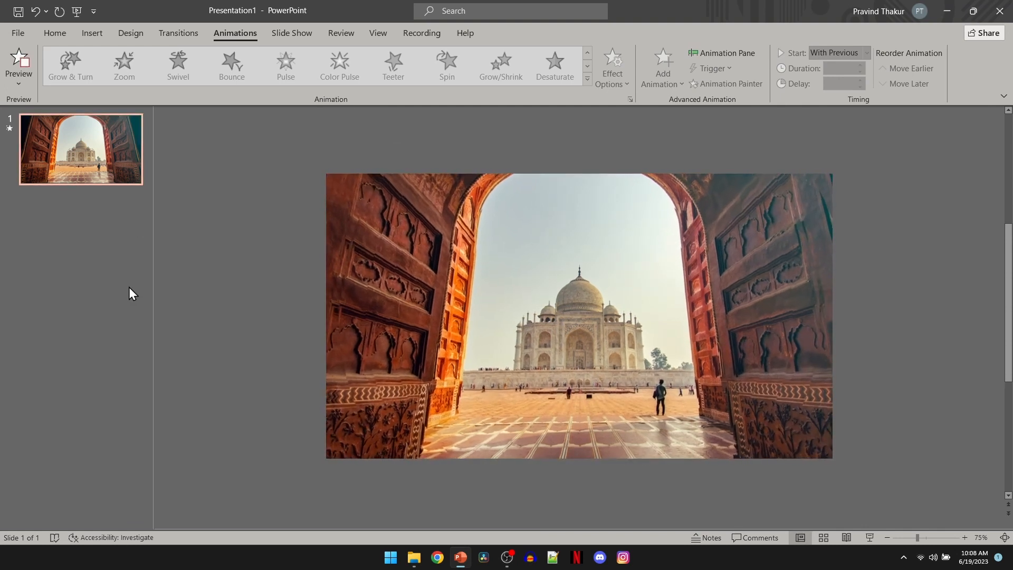